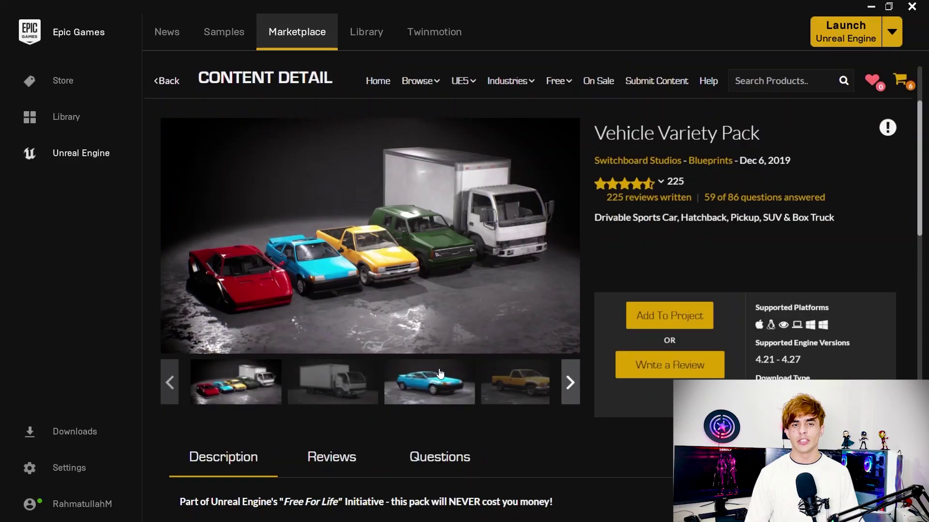
Browse the preview images on the free Vehicle Variety Pack's Marketplace page.
{"action": "left_click", "coordinate": [413, 394]}
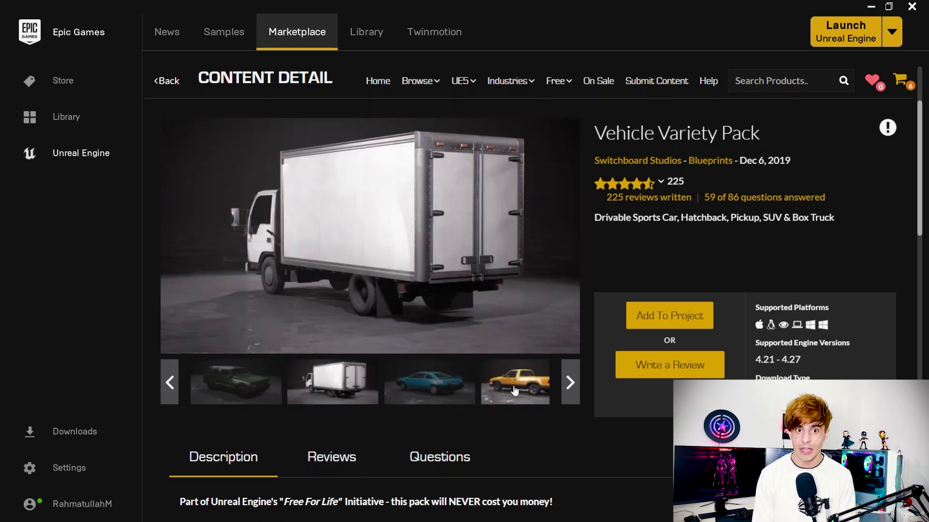
Add the Vehicle Variety Pack to the City project with engine version 4.27, showing all projects.
{"action": "left_click", "coordinate": [683, 319]}
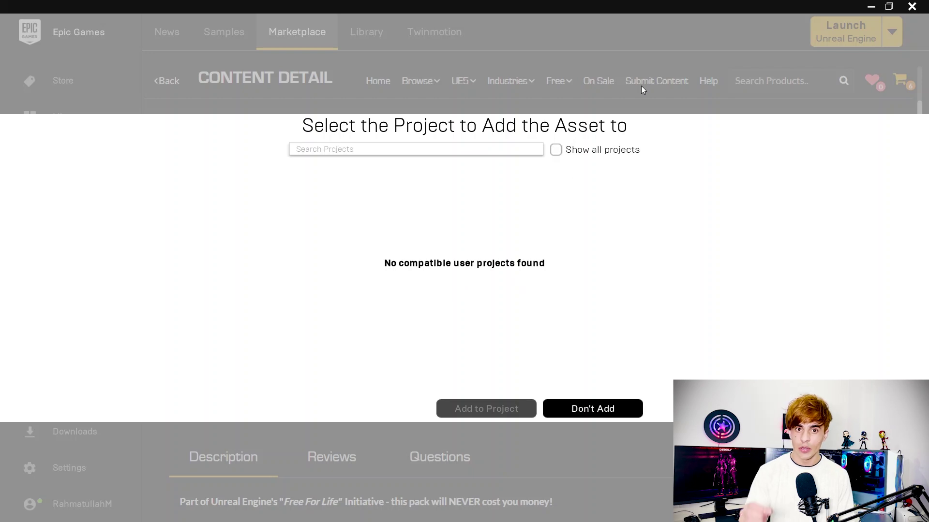
{"action": "left_click", "coordinate": [605, 411]}
{"action": "left_click", "coordinate": [685, 320]}
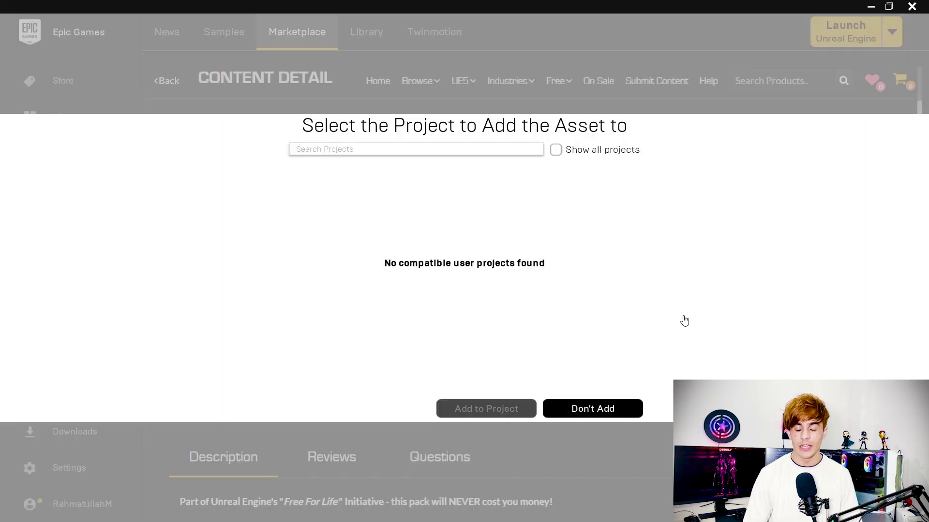
{"action": "left_click", "coordinate": [557, 152]}
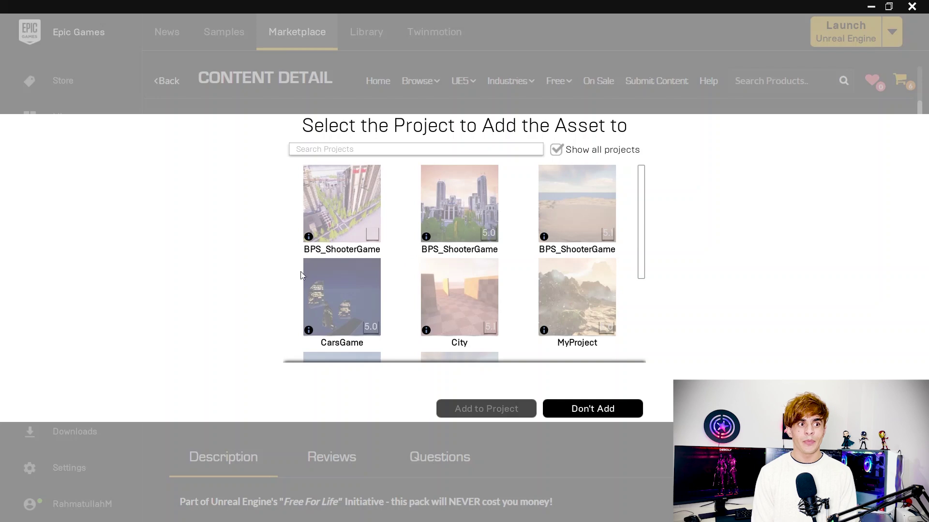
{"action": "left_click", "coordinate": [462, 312]}
{"action": "left_click", "coordinate": [375, 386]}
{"action": "left_click", "coordinate": [377, 507]}
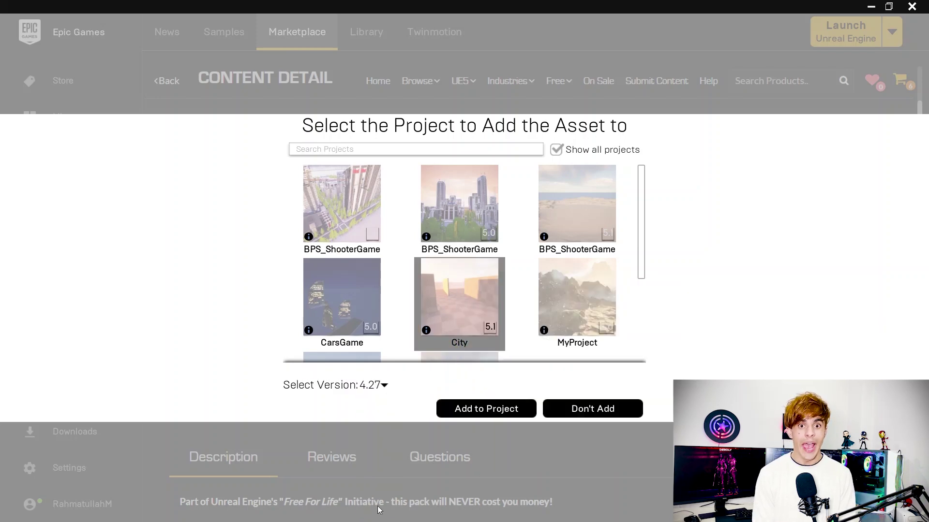
{"action": "left_click", "coordinate": [494, 412]}
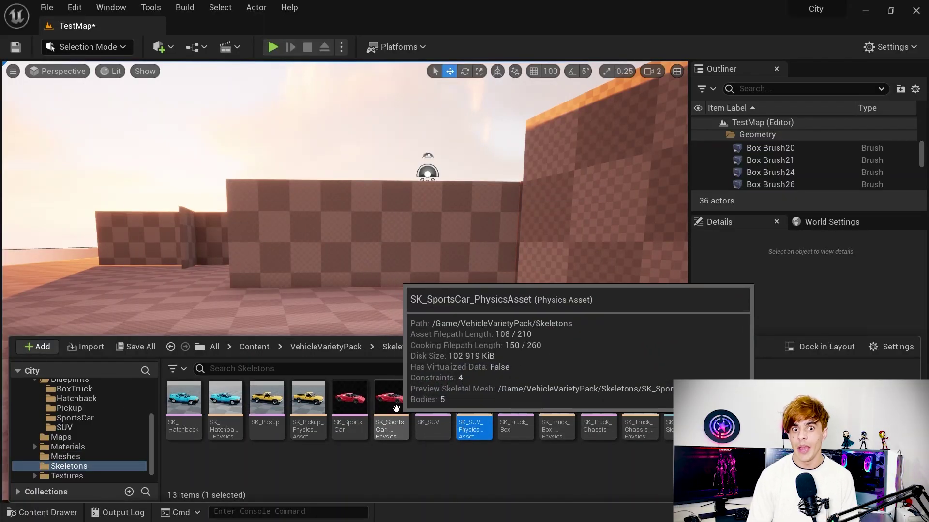
Inspect all five SK_SportsCar_PhysicsAsset bodies, then search classes for 'wheeled' and plugins for 'vehic'.
{"action": "double_click", "coordinate": [395, 409]}
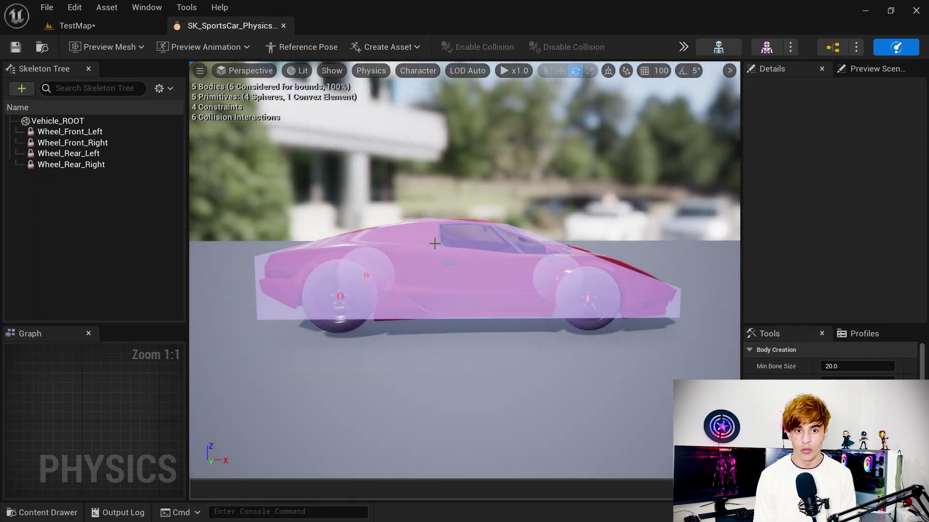
{"action": "left_click", "coordinate": [83, 121]}
{"action": "left_click", "coordinate": [88, 165], "text": "shift"}
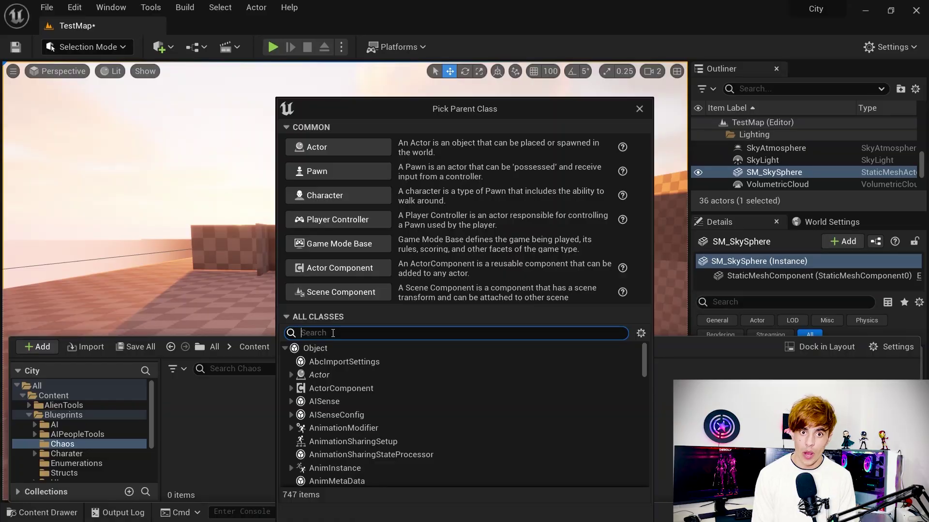
{"action": "type", "text": "wheeled"}
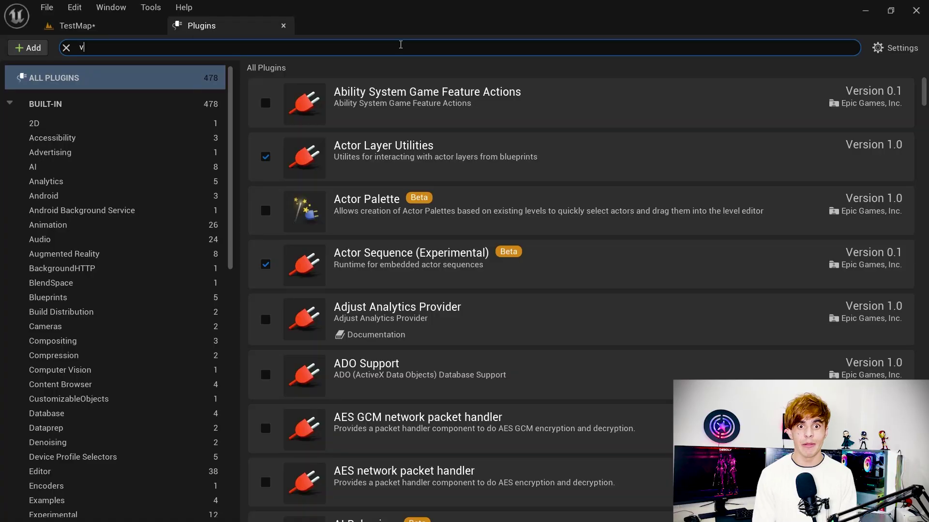
{"action": "type", "text": "ehic"}
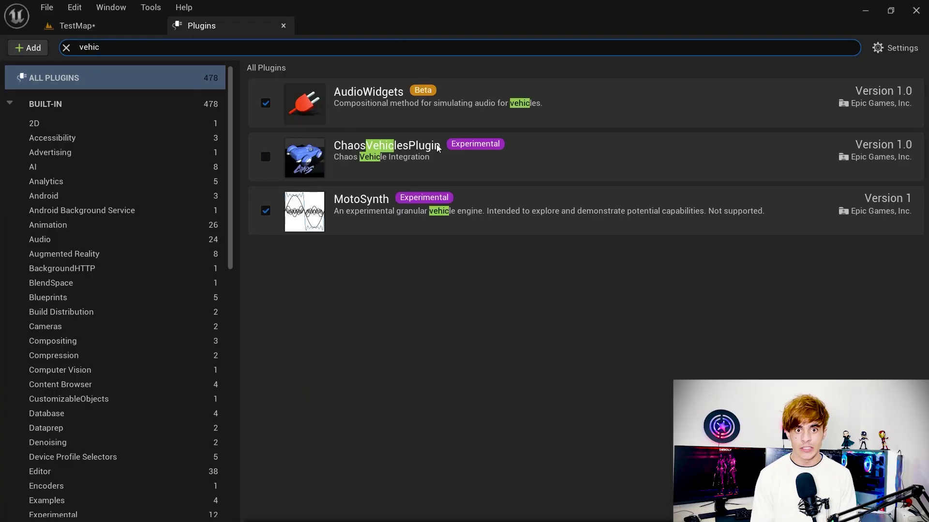
Enable the experimental ChaosVehiclesPlugin, accept the warning, and restart the editor.
{"action": "left_click", "coordinate": [265, 156]}
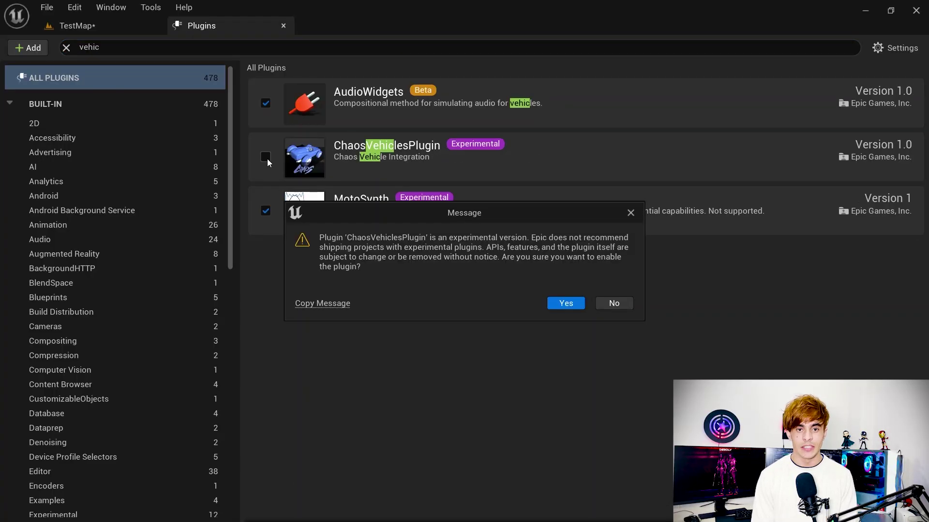
{"action": "left_click", "coordinate": [562, 305]}
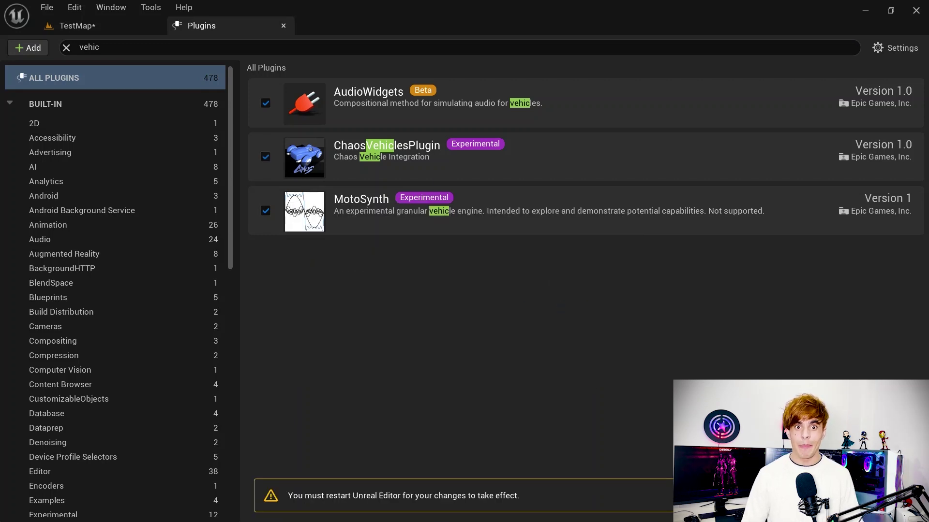
{"action": "left_click", "coordinate": [881, 496]}
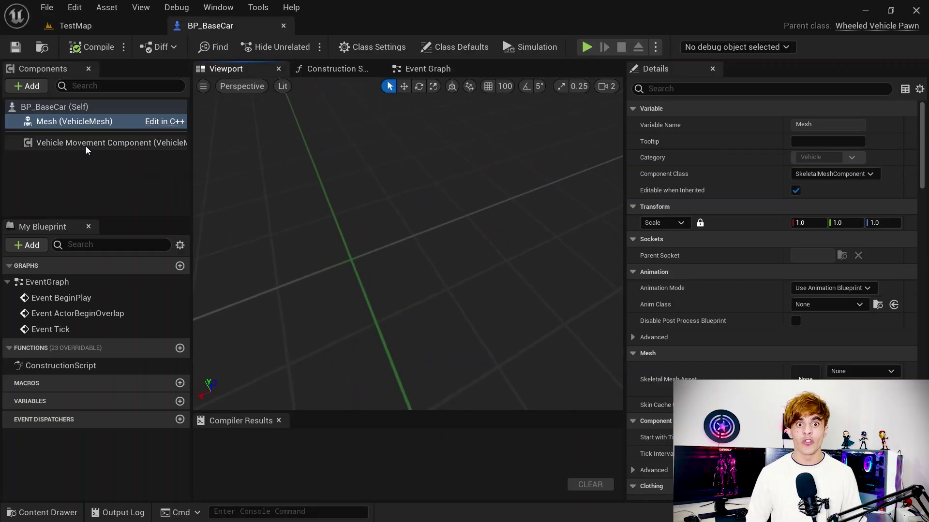
Give the Vehicle Movement Component four Wheel Setups bound to bones like Wheel_Front_Left and Wheel_Front_Right.
{"action": "mouse_move", "coordinate": [85, 149]}
{"action": "left_click", "coordinate": [85, 145]}
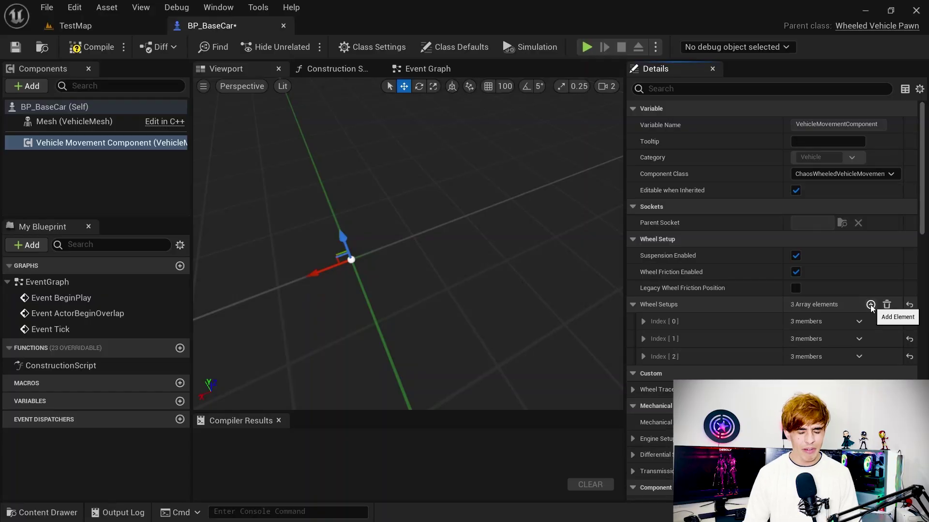
{"action": "scroll", "coordinate": [840, 314], "scroll_direction": "down", "scroll_amount": 1}
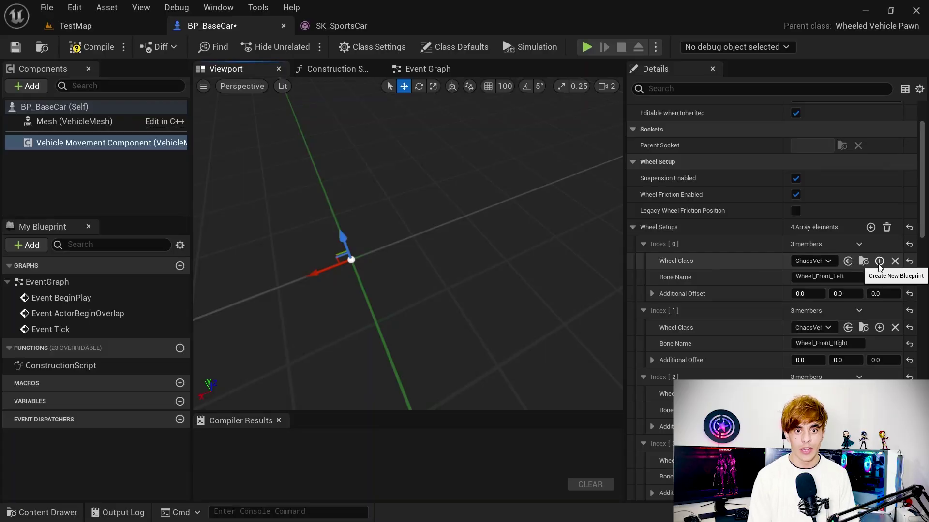
Create and compile a wheel blueprint: Front axle, radius 60, width 27, friction 4, max steer 45.
{"action": "left_click", "coordinate": [879, 262]}
{"action": "left_click", "coordinate": [349, 202]}
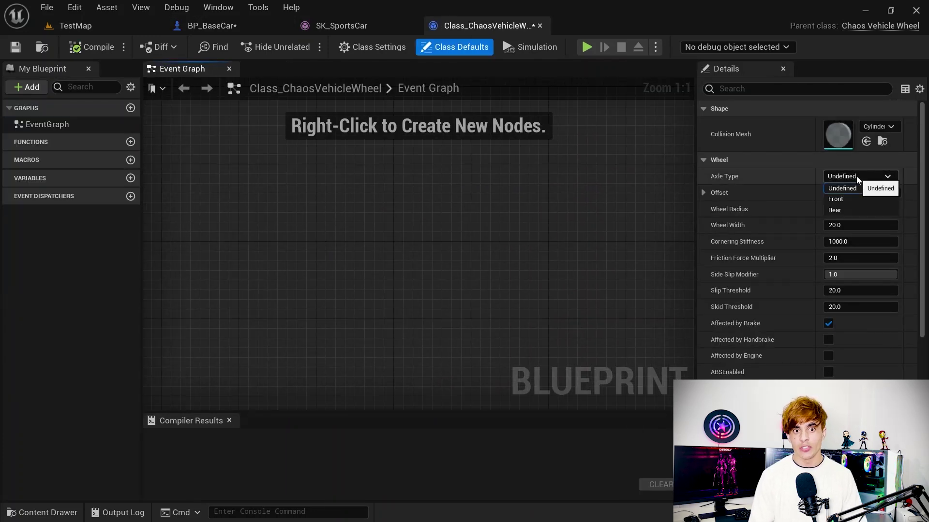
{"action": "left_click", "coordinate": [843, 199]}
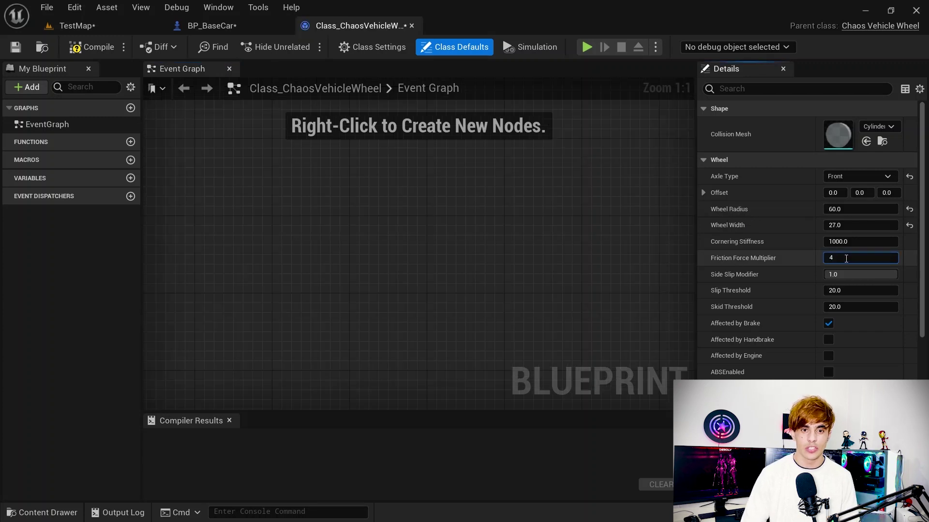
{"action": "scroll", "coordinate": [833, 479], "scroll_direction": "down", "scroll_amount": 2}
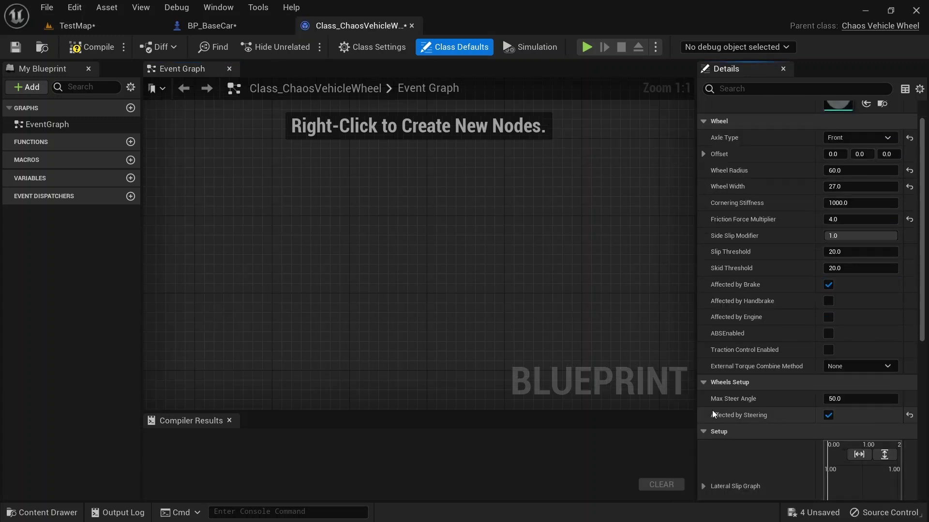
{"action": "scroll", "coordinate": [822, 290], "scroll_direction": "down", "scroll_amount": 3}
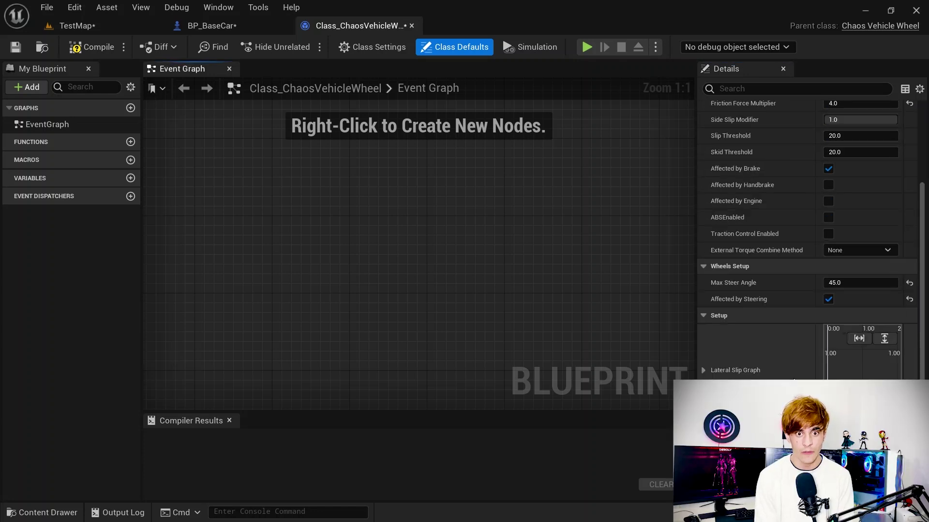
{"action": "scroll", "coordinate": [822, 242], "scroll_direction": "up", "scroll_amount": 5}
{"action": "left_click", "coordinate": [92, 47]}
Back in BP_BaseCar, assign the new wheel class to the first wheel setup.
{"action": "left_click", "coordinate": [17, 48]}
{"action": "left_click", "coordinate": [412, 25]}
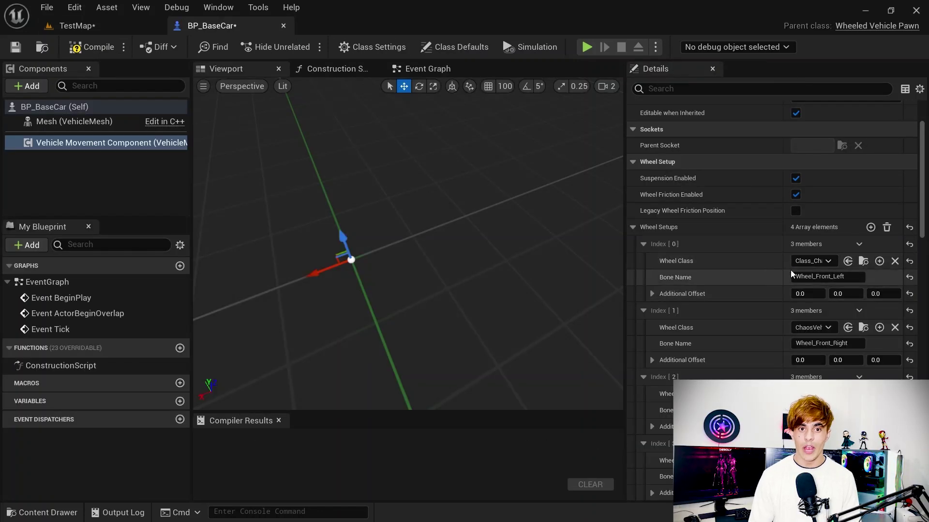
{"action": "left_click", "coordinate": [812, 261]}
{"action": "left_click", "coordinate": [816, 320]}
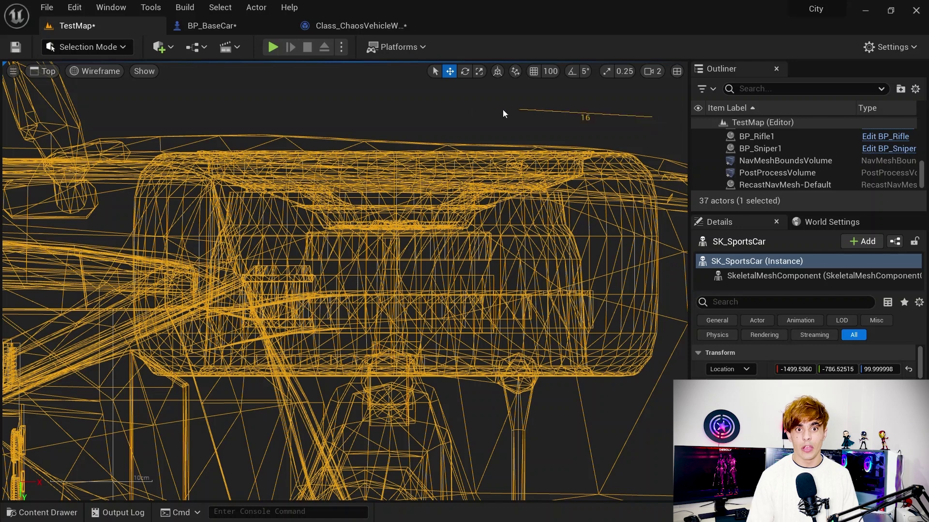
Measure the car's wheel in the Top wireframe view and set the wheel width value to 60.
{"action": "middle_click_drag", "start_coordinate": [164, 111], "coordinate": [164, 111]}
{"action": "scroll", "coordinate": [524, 132], "scroll_direction": "up", "scroll_amount": 3}
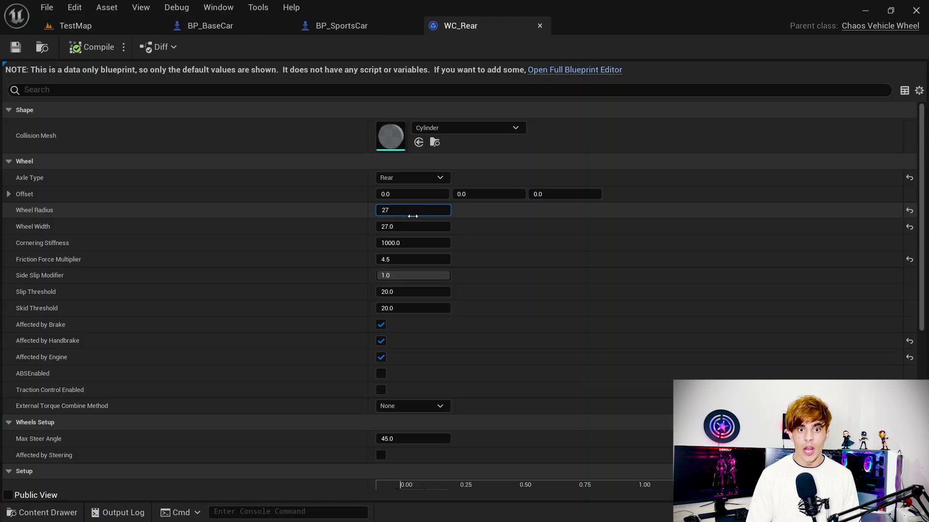
{"action": "left_click", "coordinate": [411, 224]}
{"action": "type", "text": "60"}
{"action": "key", "text": "Return"}
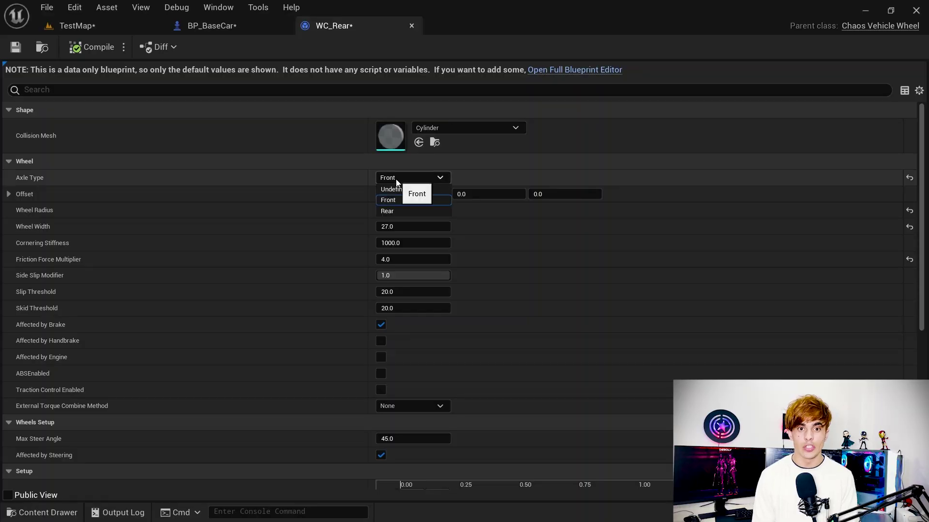
Set the rear wheel blueprint's axle type to Rear and edit its friction force multiplier.
{"action": "left_click", "coordinate": [403, 211]}
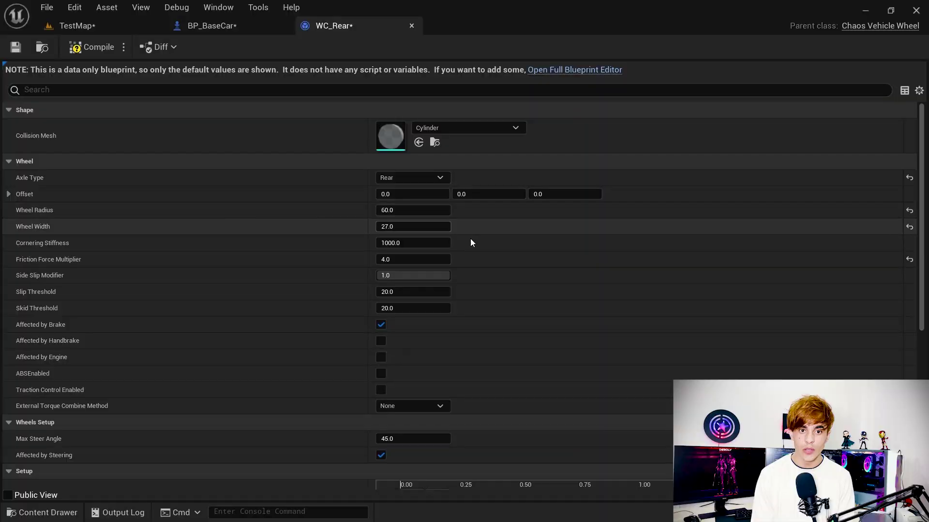
{"action": "left_click", "coordinate": [414, 259]}
{"action": "scroll", "coordinate": [369, 253], "scroll_direction": "down", "scroll_amount": 1}
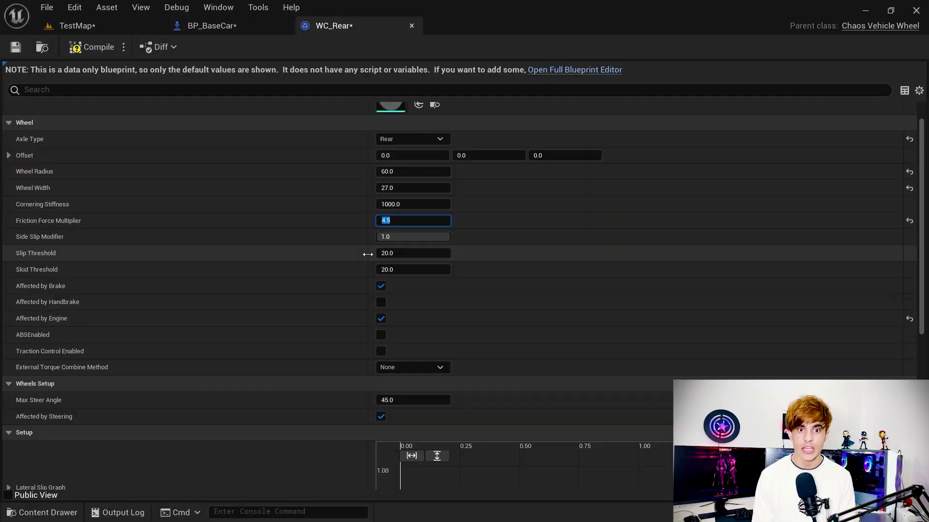
{"action": "scroll", "coordinate": [372, 355], "scroll_direction": "up", "scroll_amount": 1}
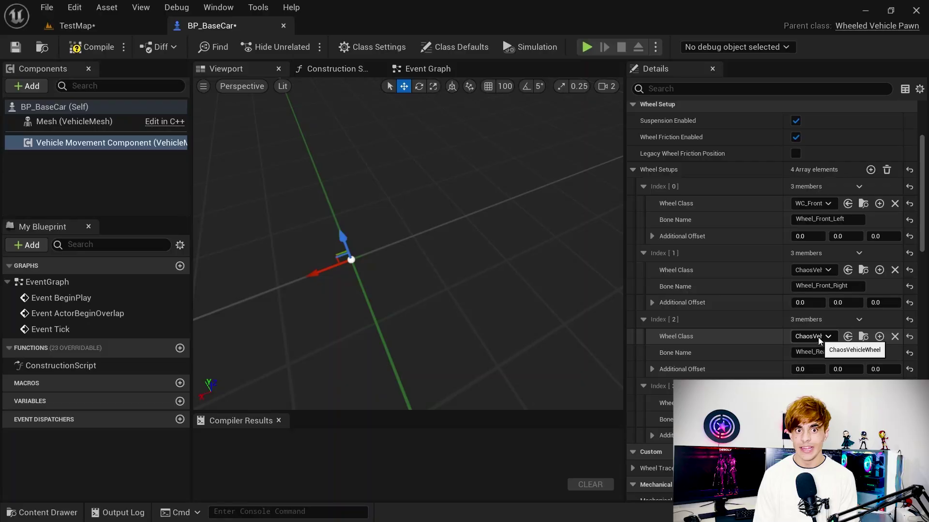
Assign WC_Front to wheel 1 so front setups use WC_Front and rear setups WC_Rear.
{"action": "left_click", "coordinate": [812, 270]}
{"action": "left_click", "coordinate": [796, 261]}
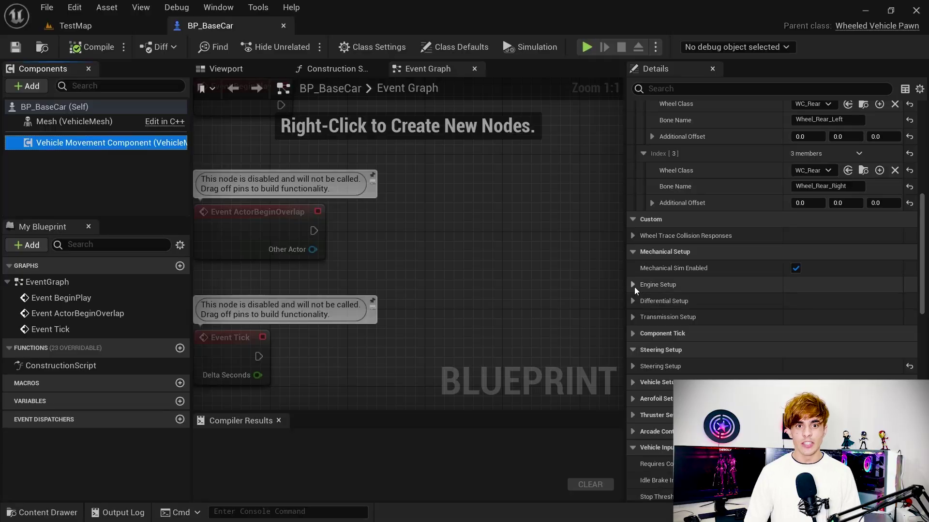
{"action": "left_click", "coordinate": [632, 285]}
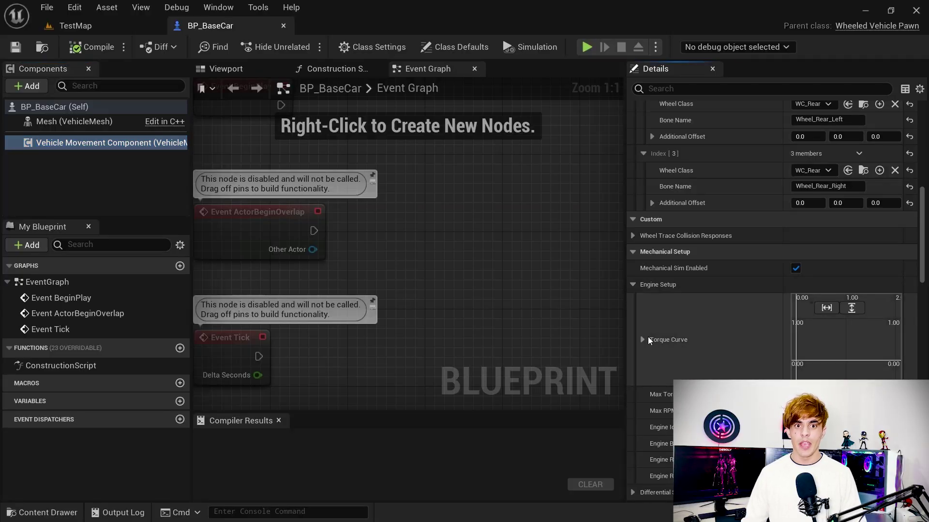
Create an external torque curve asset saved in the Blueprints/Chaos folder.
{"action": "scroll", "coordinate": [650, 334], "scroll_direction": "down", "scroll_amount": 3}
{"action": "scroll", "coordinate": [697, 287], "scroll_direction": "down", "scroll_amount": 1}
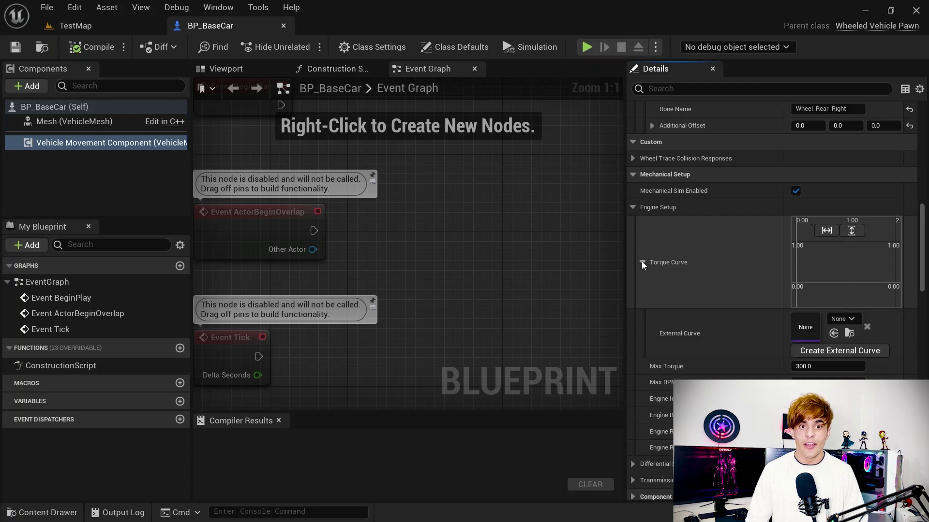
{"action": "scroll", "coordinate": [662, 306], "scroll_direction": "down", "scroll_amount": 1}
{"action": "left_click", "coordinate": [844, 332]}
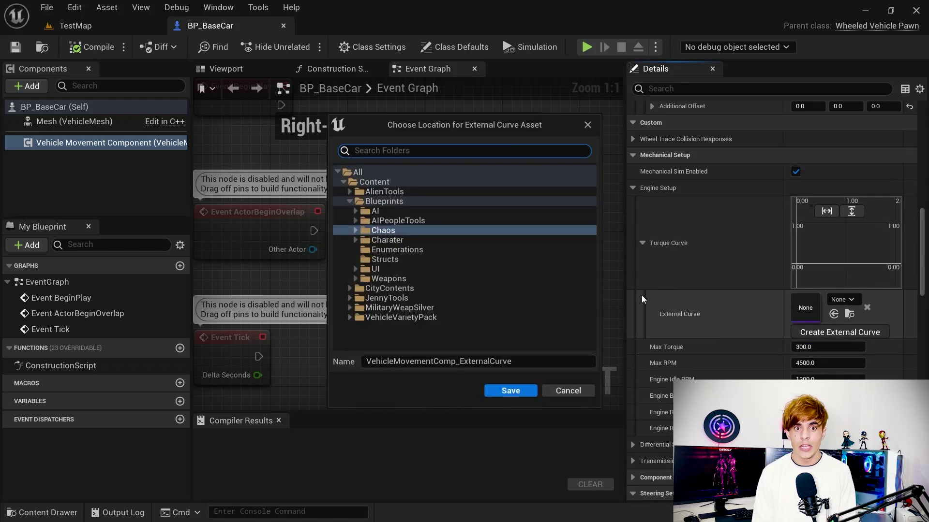
{"action": "left_click", "coordinate": [510, 391]}
Key ExternalCurve from 0.5 at time 0 to 0.8 at time 4000.
{"action": "right_click_drag", "start_coordinate": [490, 278], "coordinate": [432, 292]}
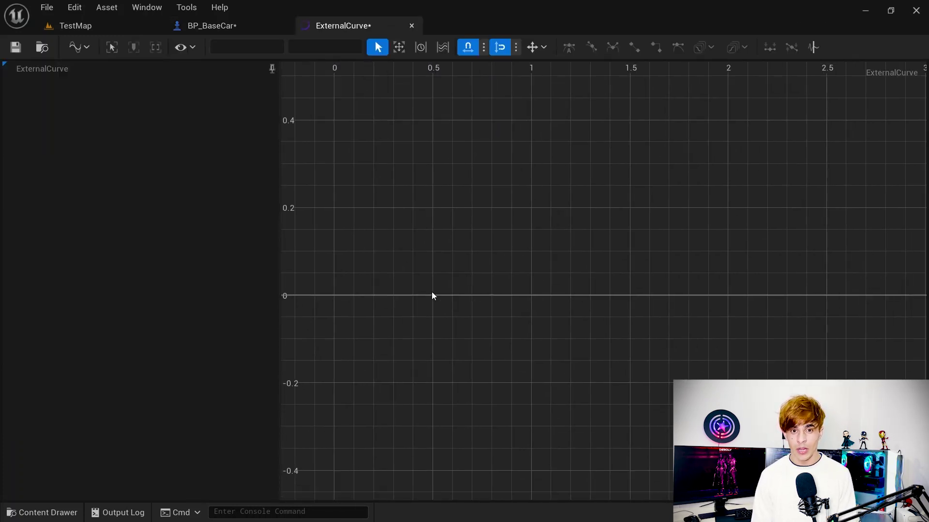
{"action": "middle_click", "coordinate": [326, 296]}
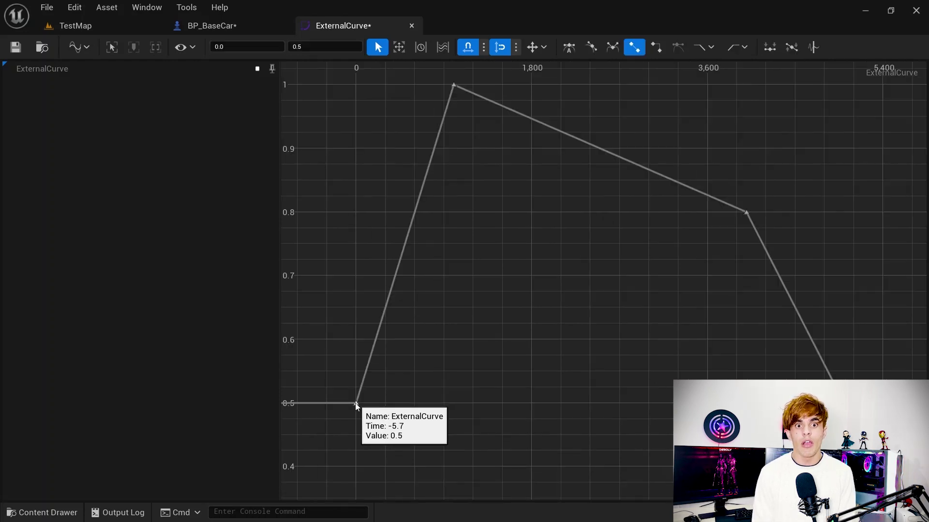
{"action": "left_click", "coordinate": [356, 404]}
{"action": "left_click", "coordinate": [747, 212]}
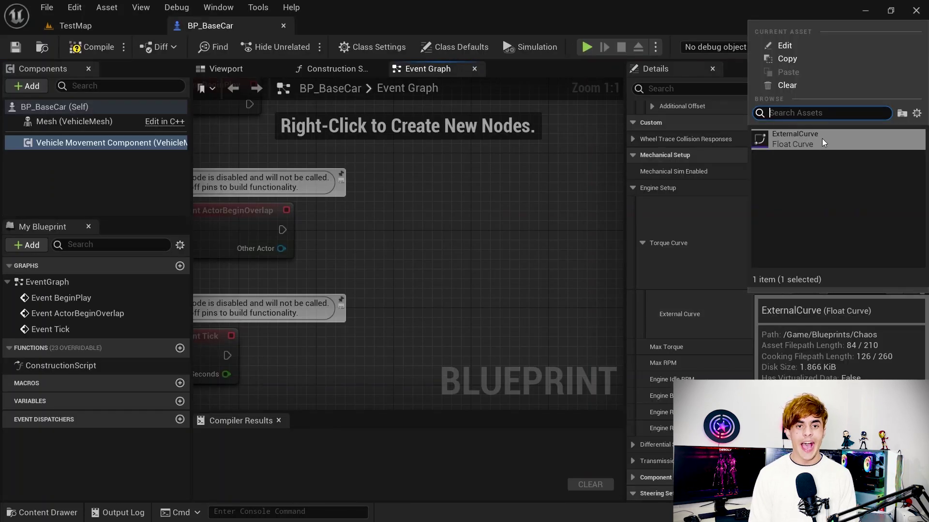
{"action": "left_click", "coordinate": [822, 138]}
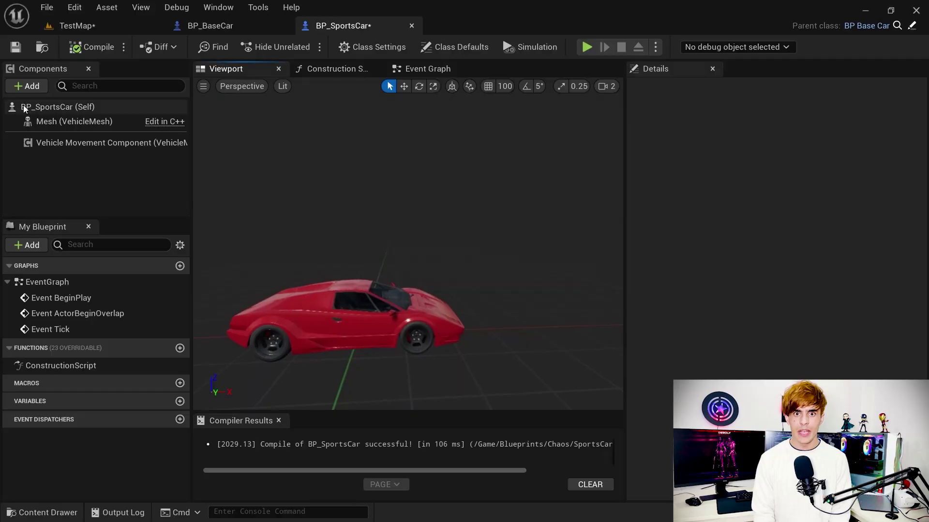
Open the Add Component list in the BP_SportsCar Blueprint Editor.
{"action": "left_click", "coordinate": [34, 87]}
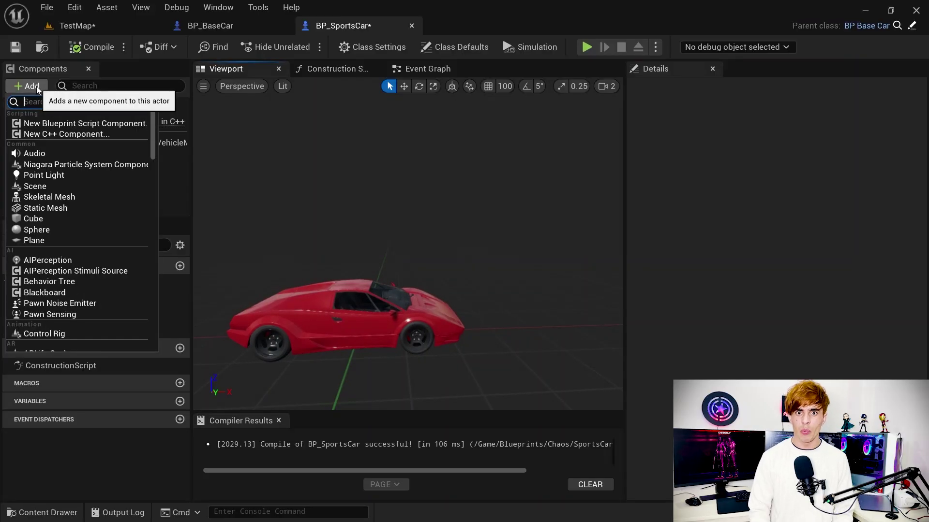
Add a Spring Arm component to BP_SportsCar and attach a Camera beneath it.
{"action": "type", "text": "sprin"}
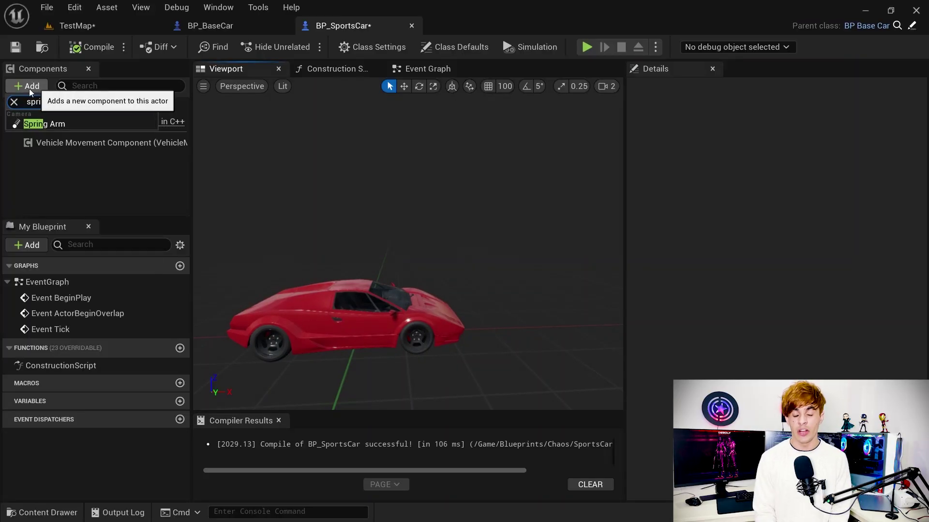
{"action": "left_click", "coordinate": [49, 123]}
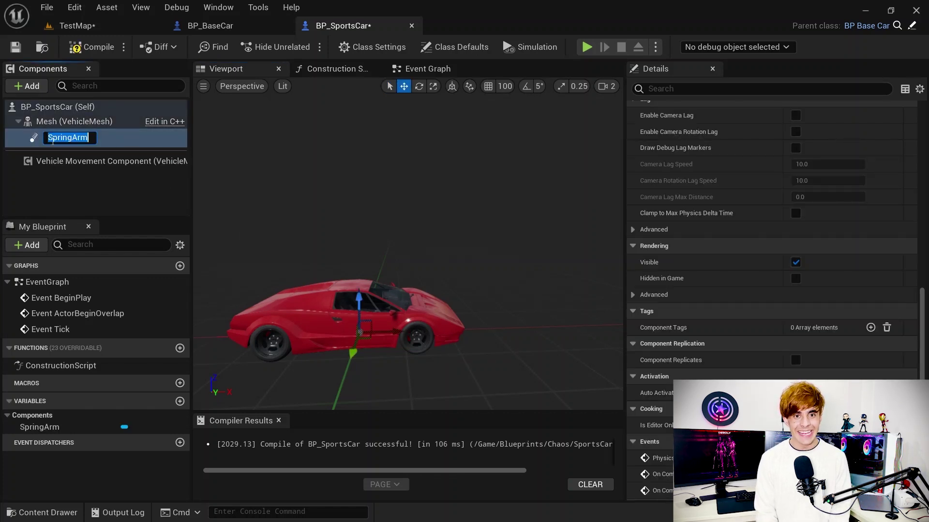
{"action": "left_click", "coordinate": [32, 87]}
{"action": "type", "text": "ca"}
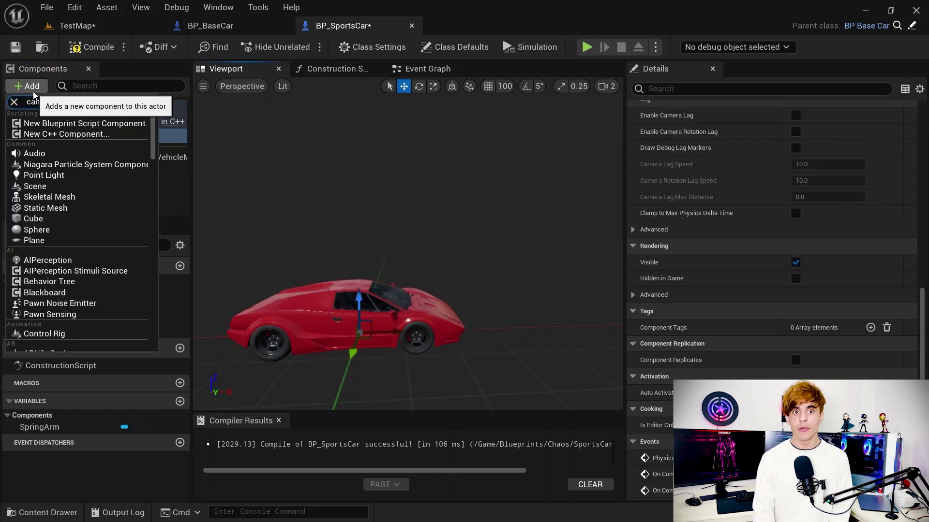
{"action": "type", "text": "mera"}
{"action": "left_click", "coordinate": [38, 124]}
{"action": "key", "text": "Return"}
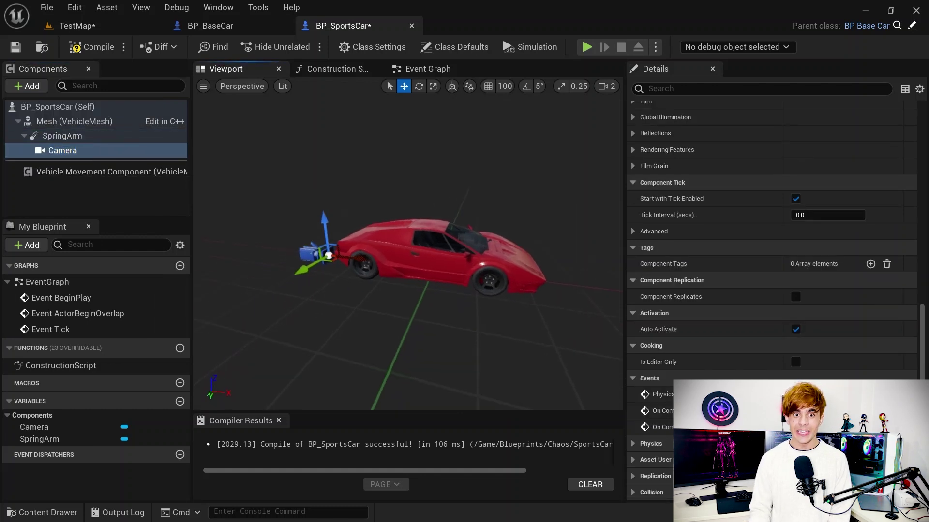
Lengthen the SpringArm to about 722 units and adjust the Camera's rotation.
{"action": "left_click", "coordinate": [62, 136]}
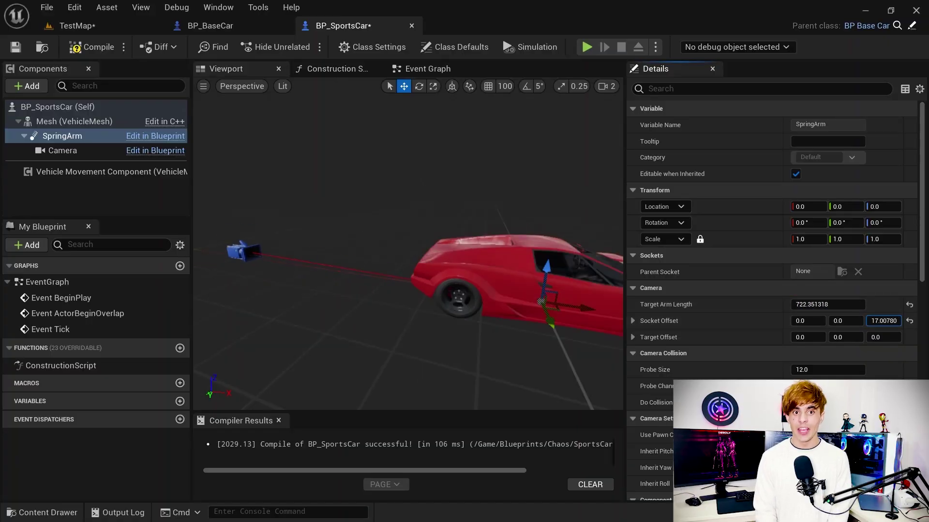
{"action": "left_click", "coordinate": [227, 171]}
{"action": "key", "text": "e"}
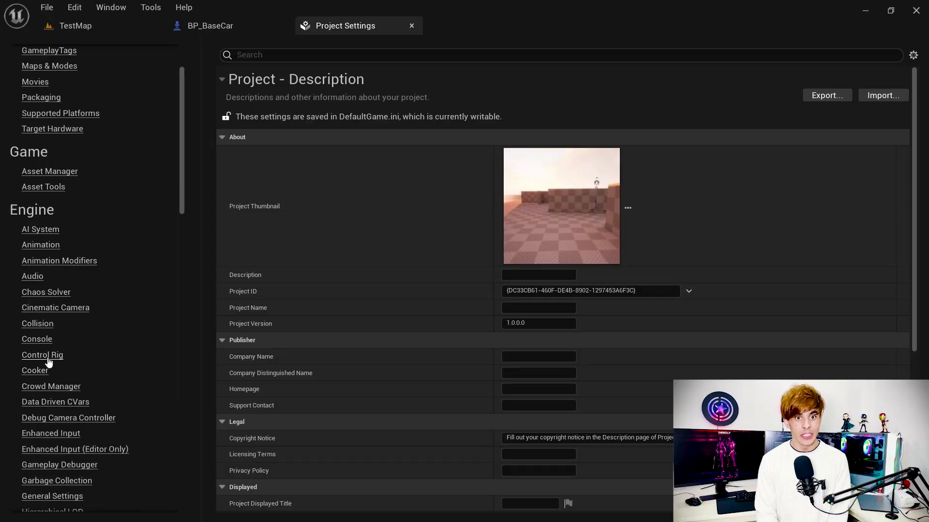
Add Throttle (W/S), MoveRightCar (D/A) and Brake (S) axis mappings in input settings.
{"action": "scroll", "coordinate": [46, 360], "scroll_direction": "down", "scroll_amount": 3}
{"action": "left_click", "coordinate": [30, 431]}
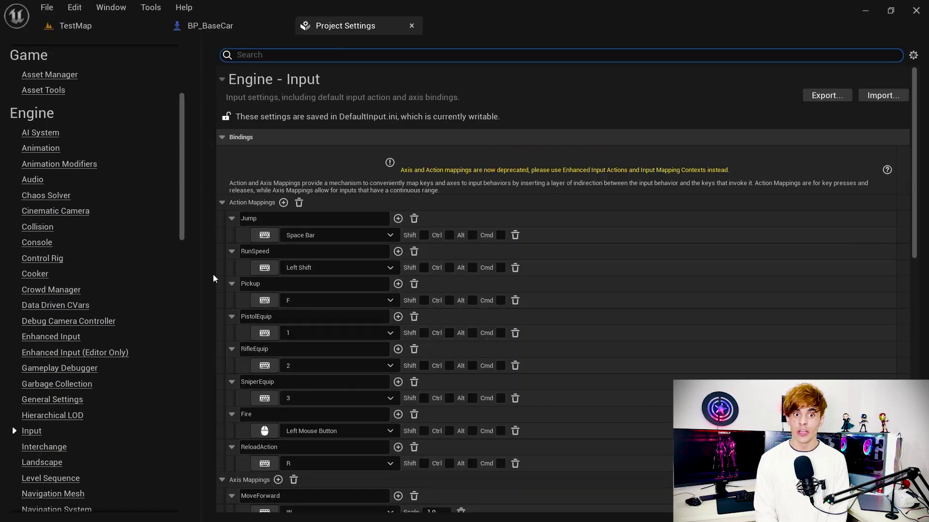
{"action": "scroll", "coordinate": [212, 271], "scroll_direction": "down", "scroll_amount": 5}
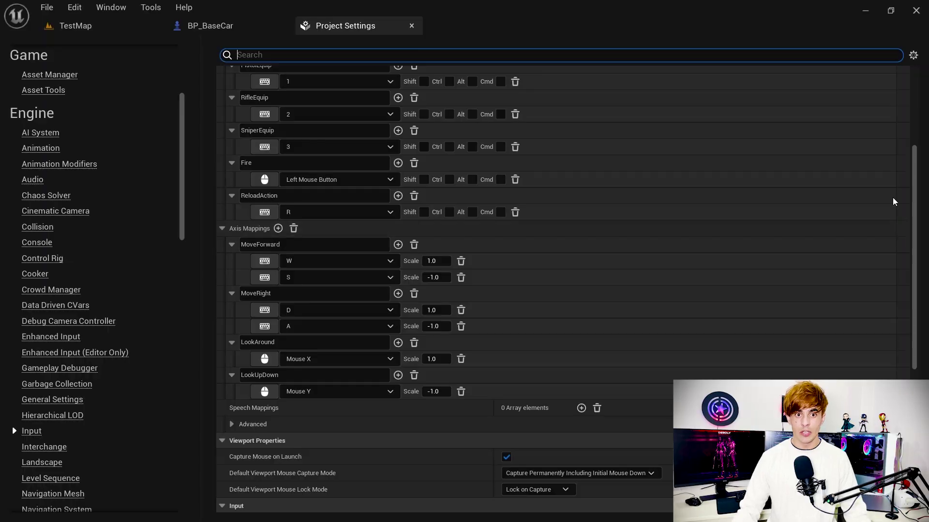
{"action": "left_click", "coordinate": [279, 228]}
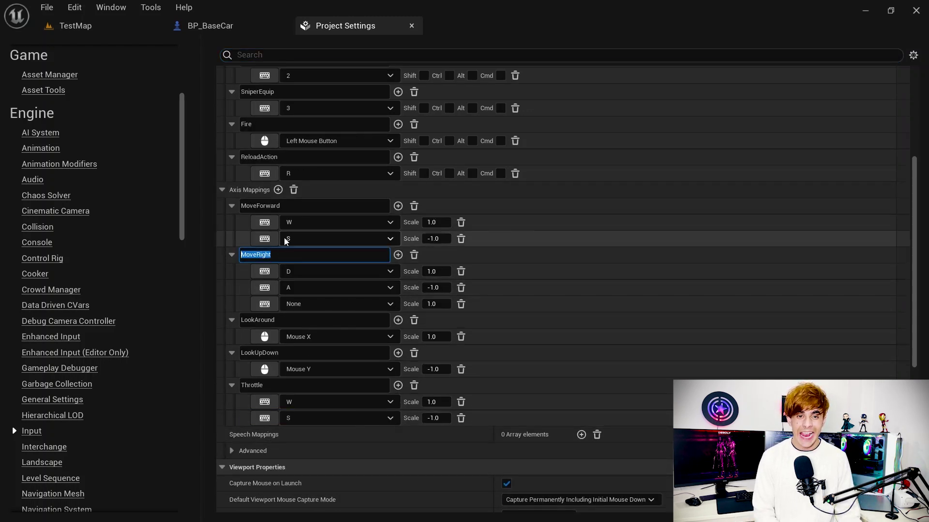
{"action": "left_click", "coordinate": [278, 190]}
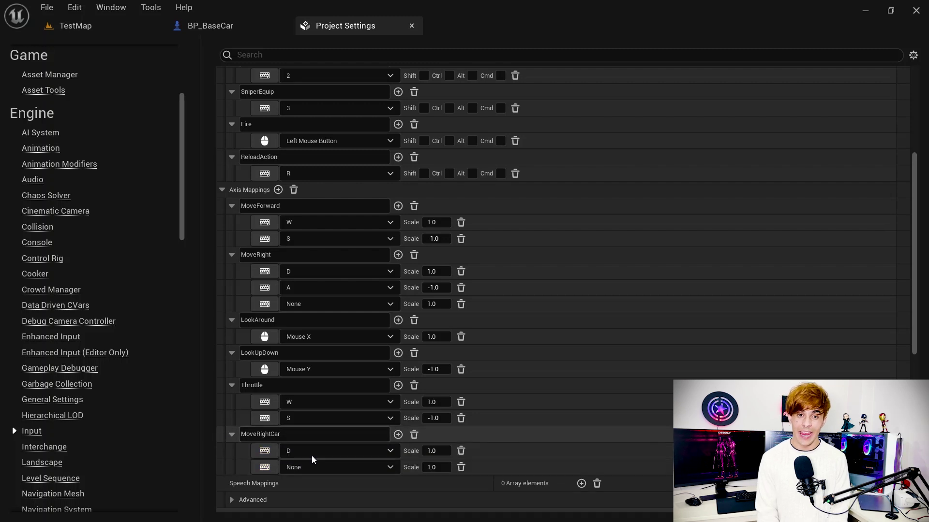
{"action": "left_click", "coordinate": [434, 467]}
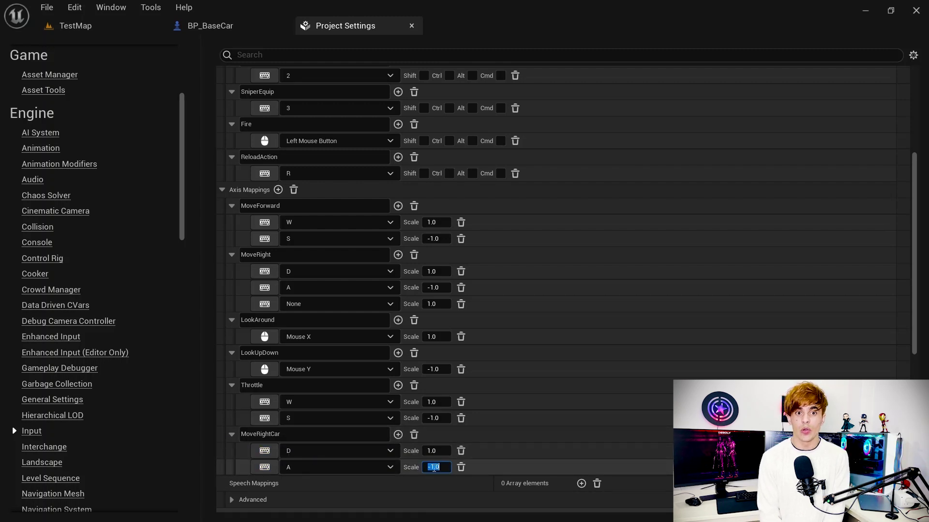
{"action": "left_click", "coordinate": [278, 189]}
{"action": "type", "text": "Brake"}
{"action": "key", "text": "Return"}
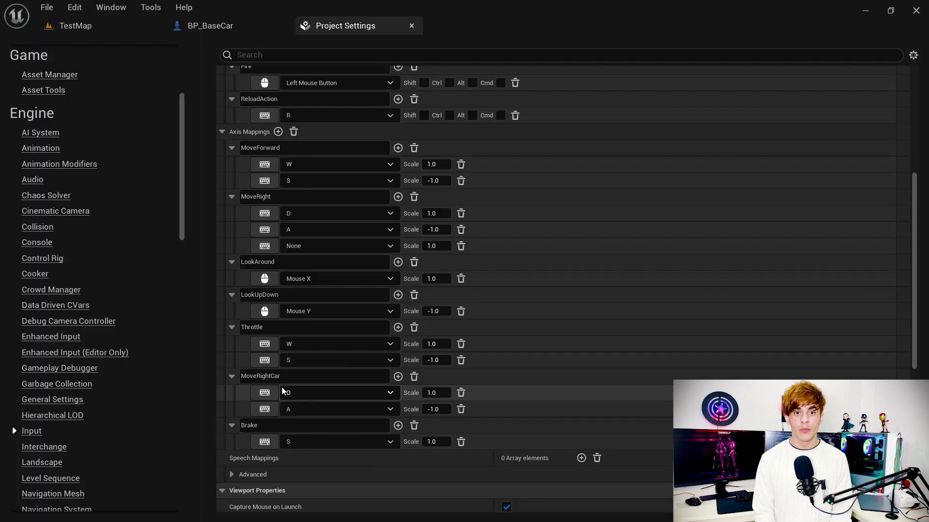
Close Project Settings and delete the disabled default event nodes in BP_BaseCar's graph.
{"action": "left_click", "coordinate": [412, 25]}
{"action": "key", "text": "ctrl+a"}
{"action": "key", "text": "Delete"}
{"action": "right_click", "coordinate": [355, 221]}
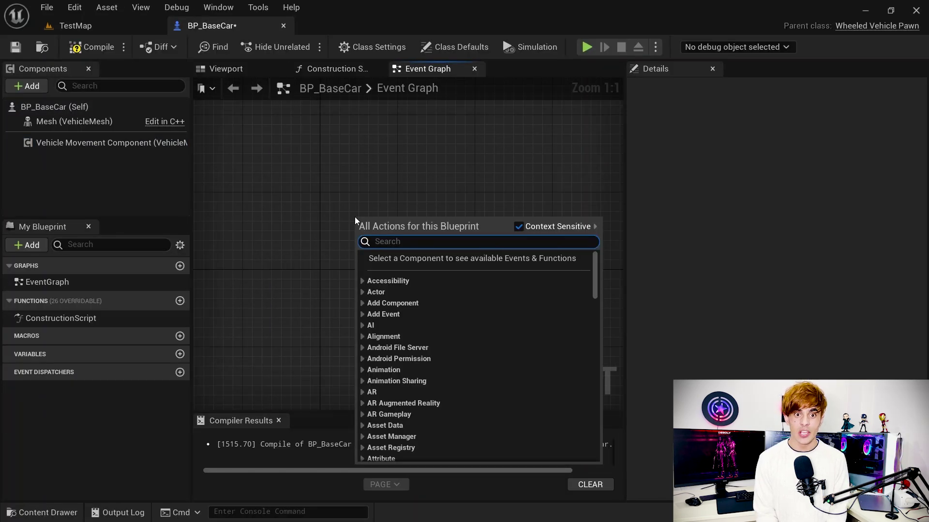
Add an InputAxis Throttle event driving a Set Throttle Input node.
{"action": "type", "text": "throttle"}
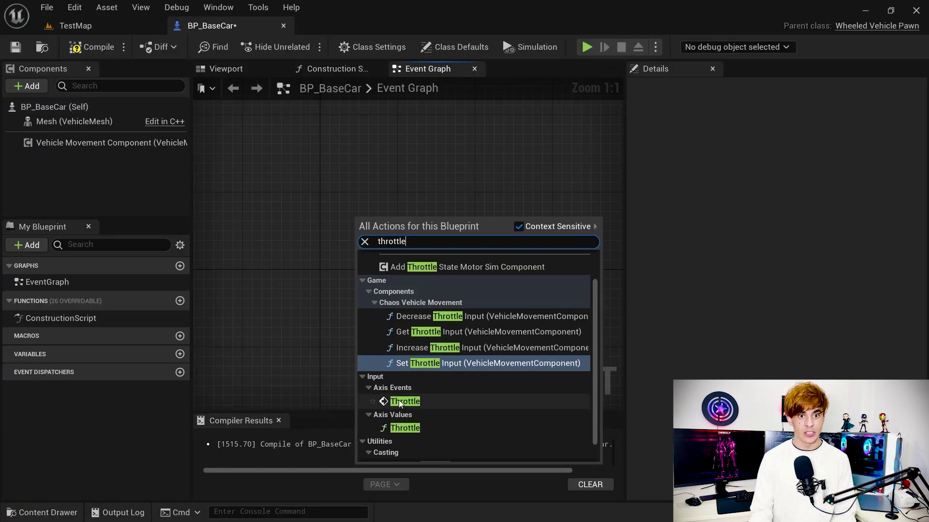
{"action": "left_click", "coordinate": [400, 403]}
{"action": "left_click_drag", "start_coordinate": [454, 241], "coordinate": [333, 235]}
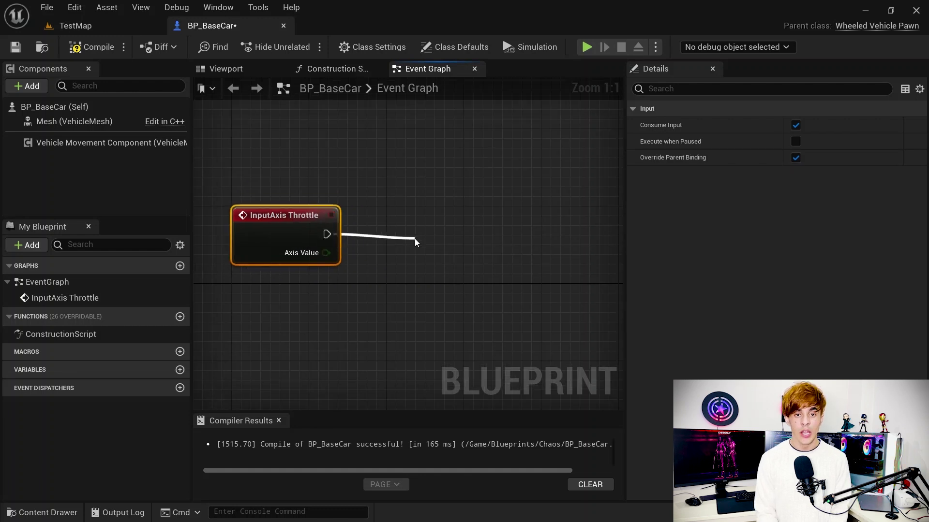
{"action": "left_click_drag", "start_coordinate": [415, 242], "coordinate": [415, 242]}
{"action": "type", "text": "set thro"}
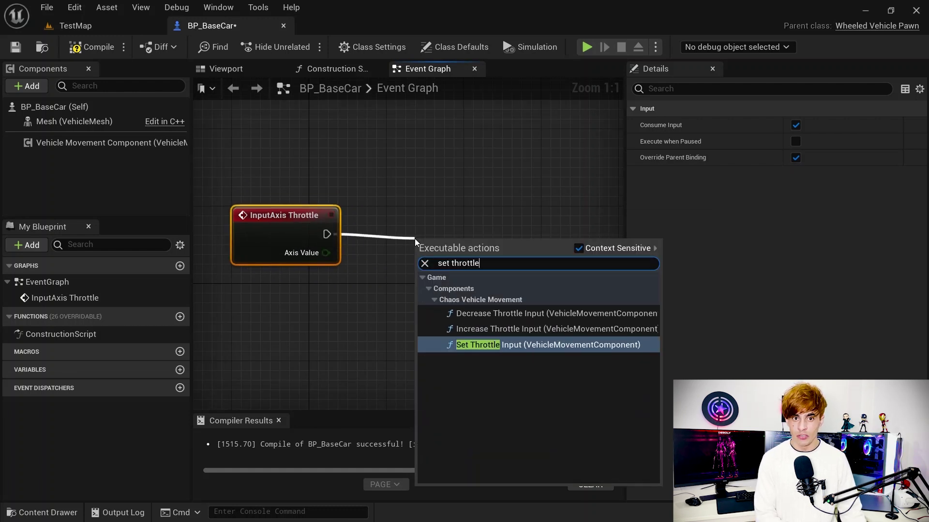
{"action": "type", "text": "ttle"}
{"action": "key", "text": "Return"}
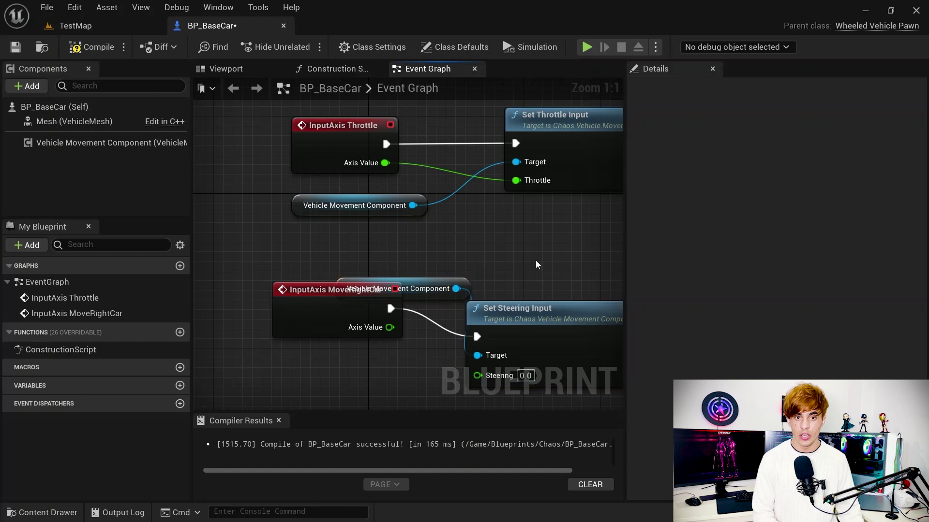
Position Set Steering Input and connect a Vehicle Movement Component getter to Set Brake Input.
{"action": "left_click_drag", "start_coordinate": [329, 228], "coordinate": [298, 336]}
{"action": "left_click_drag", "start_coordinate": [415, 239], "coordinate": [436, 212]}
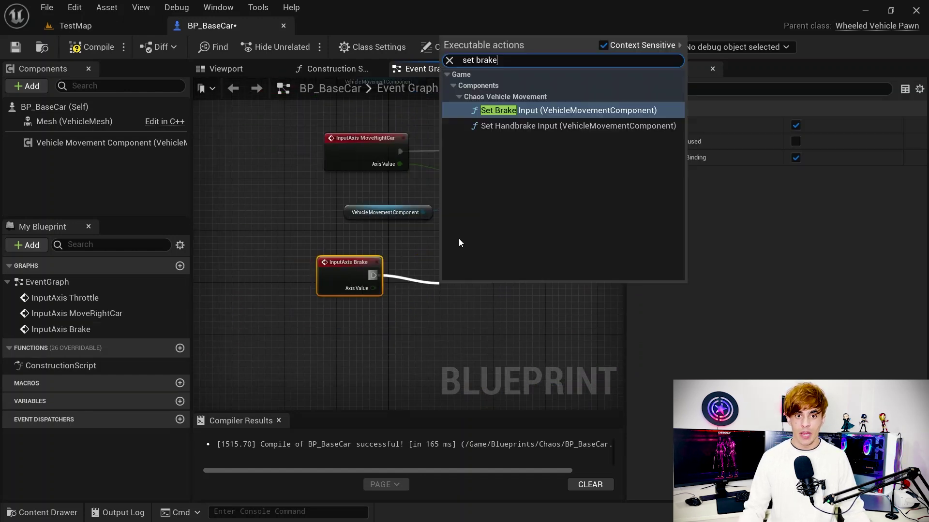
{"action": "left_click", "coordinate": [553, 111]}
{"action": "left_click_drag", "start_coordinate": [111, 143], "coordinate": [382, 333]}
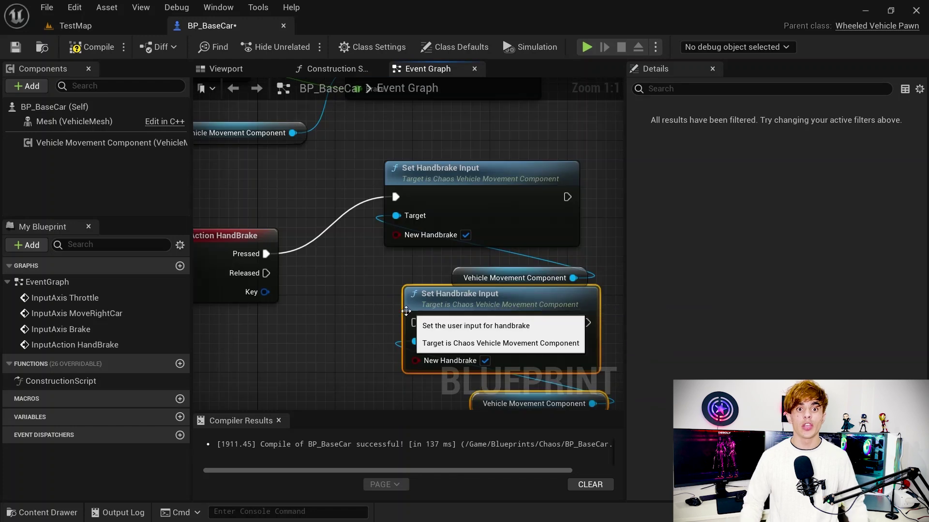
{"action": "right_click_drag", "start_coordinate": [366, 285], "coordinate": [377, 188]}
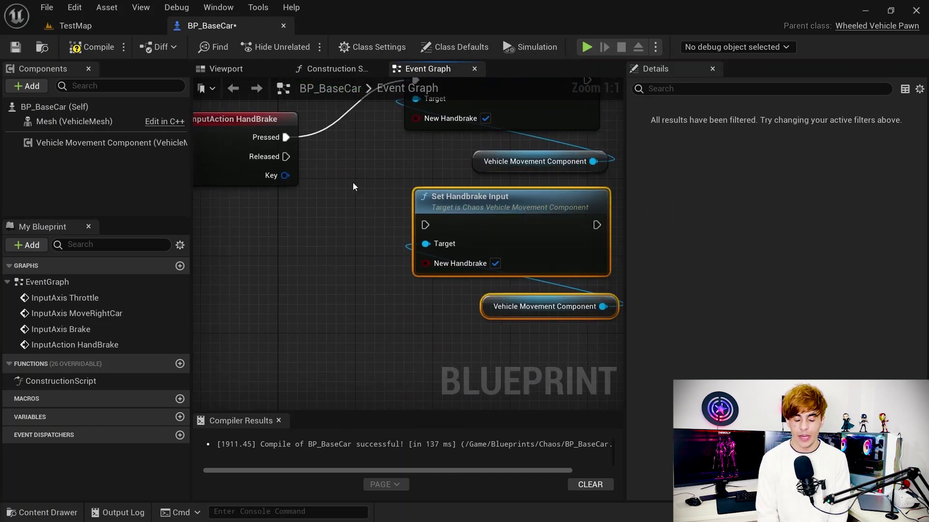
{"action": "scroll", "coordinate": [326, 321], "scroll_direction": "down", "scroll_amount": 6}
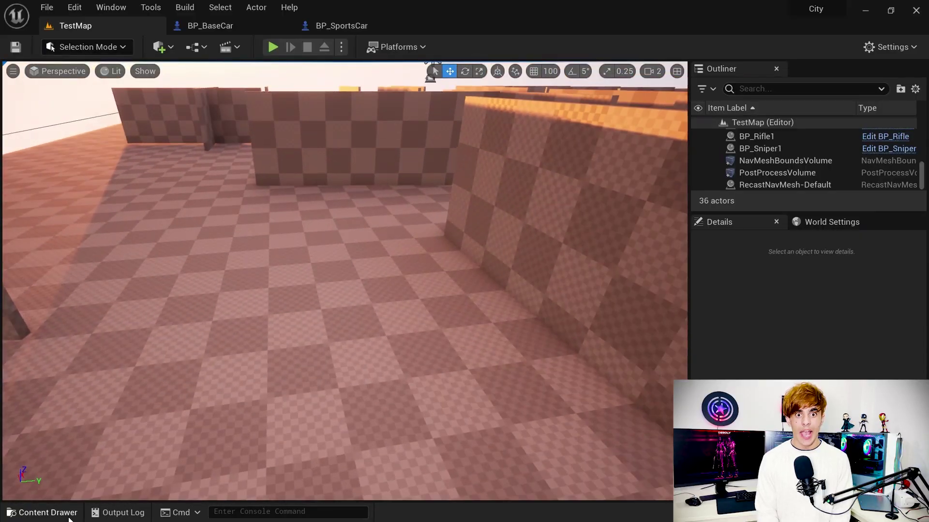
Drop BP_SportsCar into TestMap and test-drive it past the walls in a play session.
{"action": "left_click", "coordinate": [48, 513]}
{"action": "left_click_drag", "start_coordinate": [194, 426], "coordinate": [269, 285]}
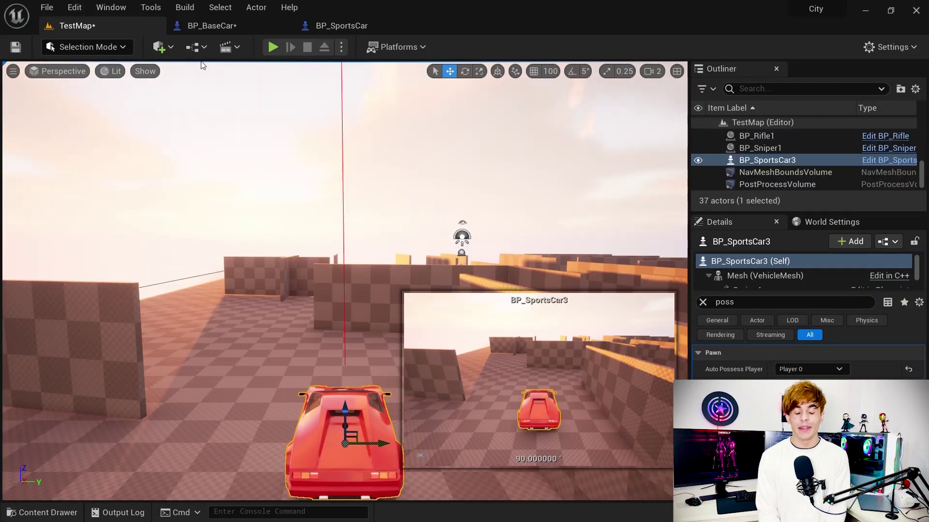
{"action": "key", "text": "alt+p"}
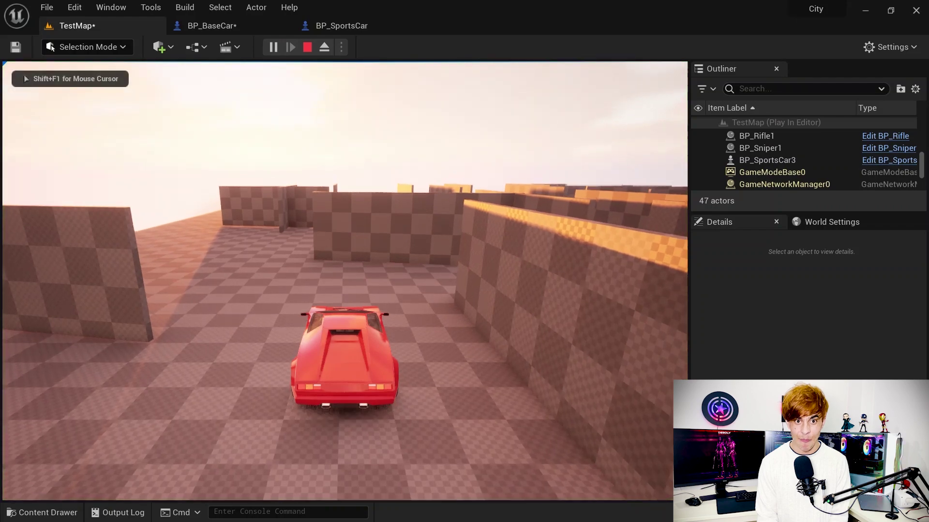
{"action": "key", "text": "w"}
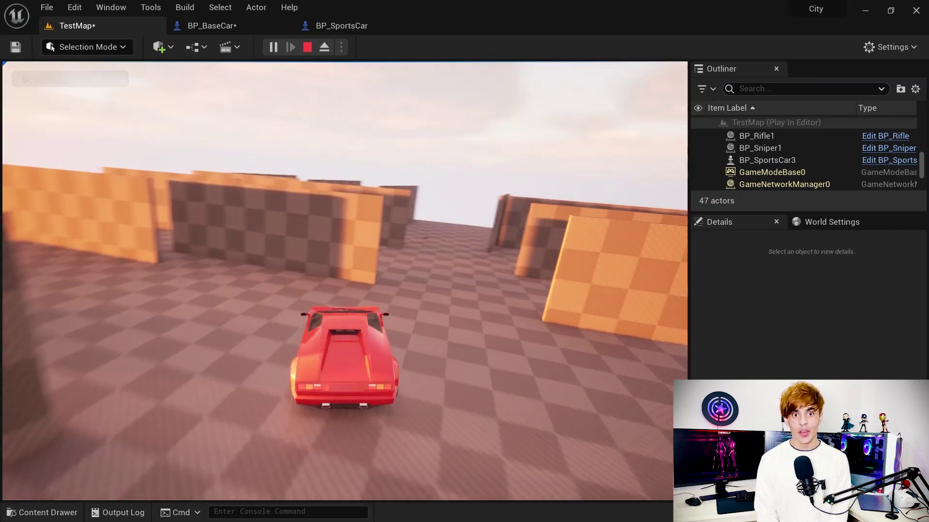
{"action": "key", "text": "w"}
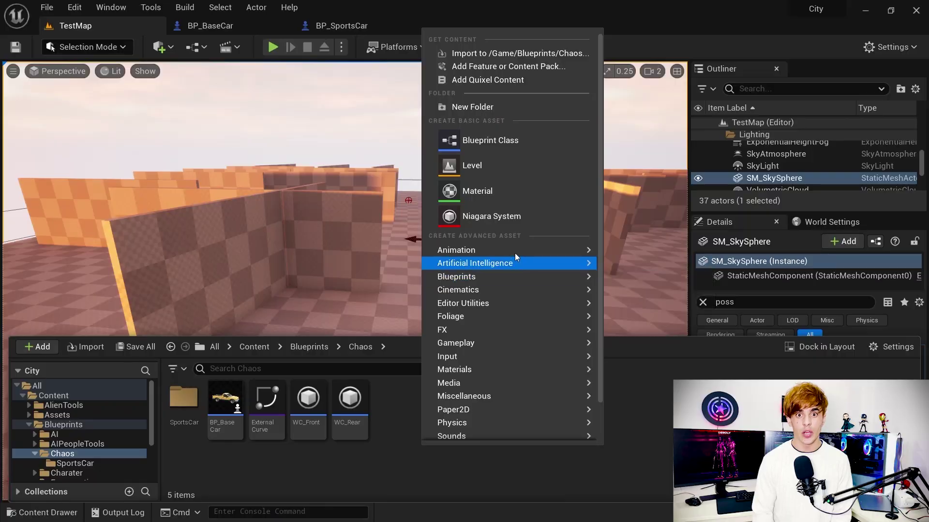
Create ABP_SportsCar on SK_Vehicle_Skeleton and reparent it to Vehicle Animation Instance.
{"action": "mouse_move", "coordinate": [515, 251]}
{"action": "left_click", "coordinate": [668, 272]}
{"action": "scroll", "coordinate": [456, 266], "scroll_direction": "down", "scroll_amount": 3}
{"action": "left_click", "coordinate": [456, 266]}
{"action": "left_click", "coordinate": [502, 422]}
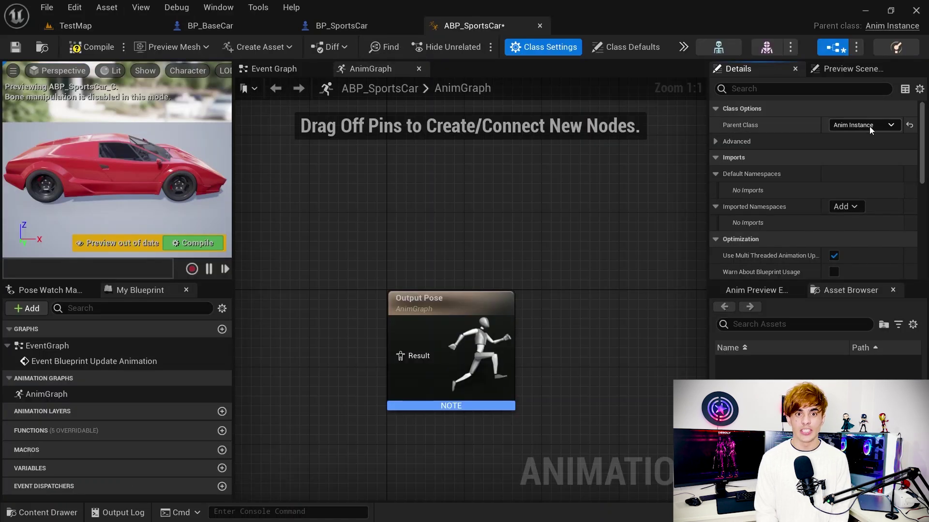
{"action": "left_click", "coordinate": [870, 126]}
{"action": "type", "text": "vehicle"}
{"action": "left_click", "coordinate": [774, 164]}
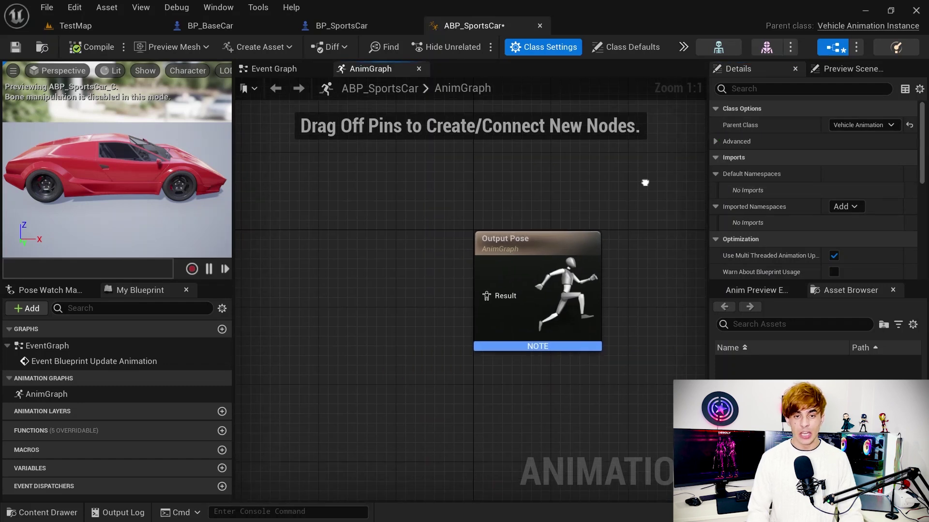
Add Mesh Space Ref Pose and Wheel Controller for WheeledVehicle nodes to the AnimGraph.
{"action": "right_click_drag", "start_coordinate": [290, 203], "coordinate": [532, 194]}
{"action": "scroll", "coordinate": [501, 181], "scroll_direction": "down", "scroll_amount": 2}
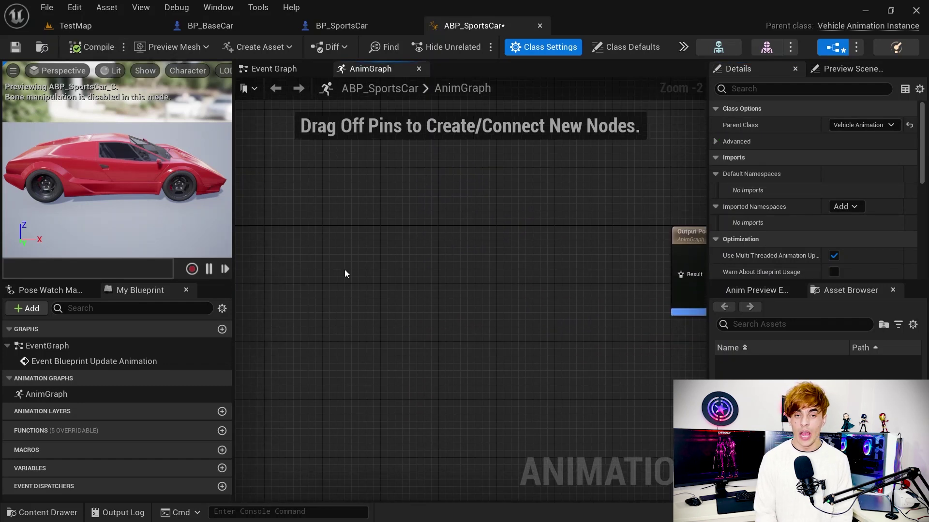
{"action": "right_click", "coordinate": [345, 274]}
{"action": "type", "text": "mesh space r"}
{"action": "key", "text": "Return"}
{"action": "scroll", "coordinate": [481, 314], "scroll_direction": "up", "scroll_amount": 1}
{"action": "right_click_drag", "start_coordinate": [455, 267], "coordinate": [369, 253]}
{"action": "right_click", "coordinate": [356, 221]}
{"action": "type", "text": "wh"}
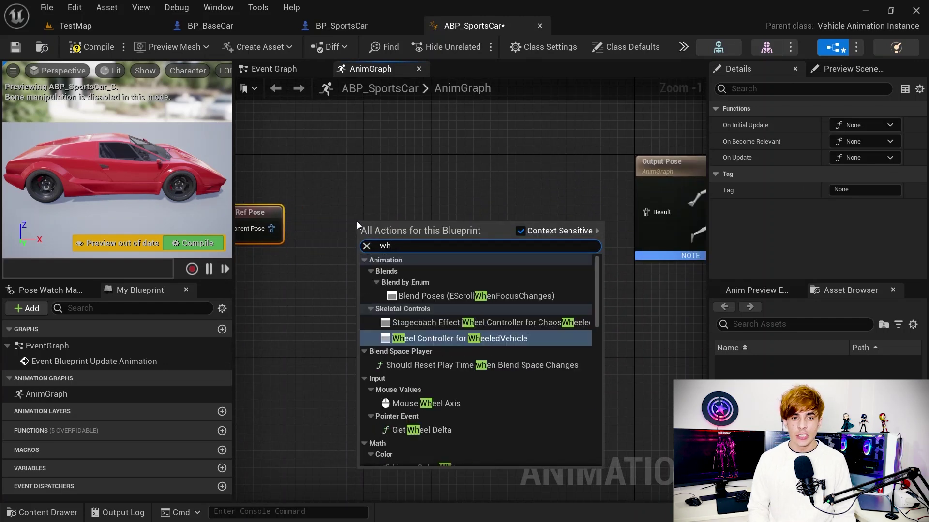
{"action": "type", "text": "eel controller"}
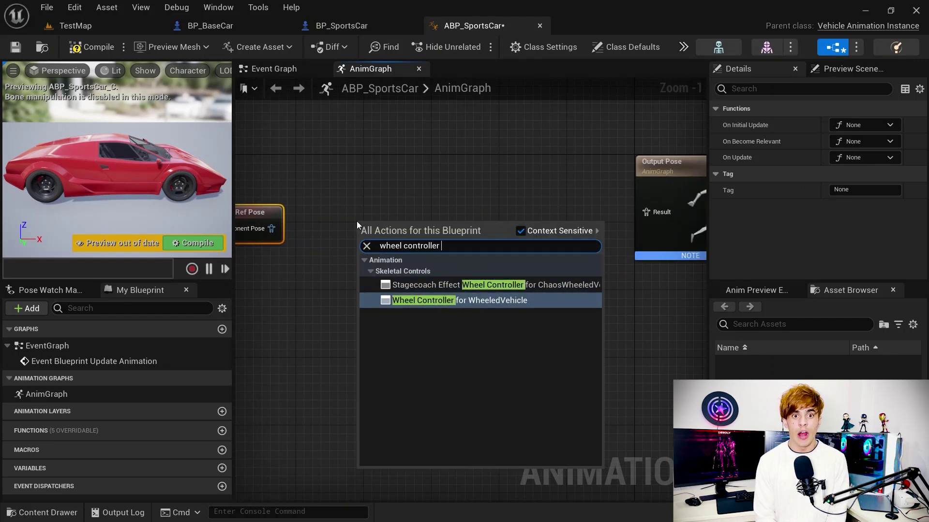
{"action": "left_click", "coordinate": [497, 307]}
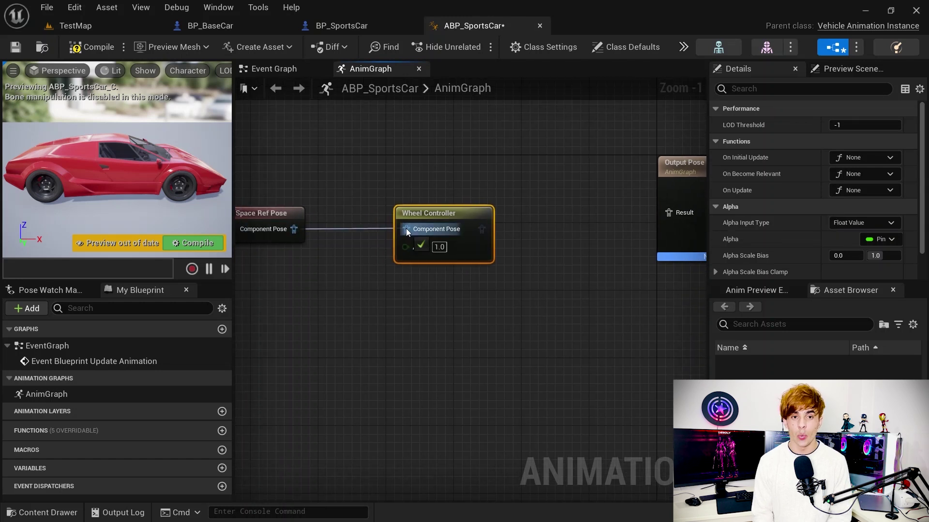
Wire the Wheel Controller into the Output Pose and compile the animation blueprint.
{"action": "right_click_drag", "start_coordinate": [406, 229], "coordinate": [326, 227]}
{"action": "left_click_drag", "start_coordinate": [600, 211], "coordinate": [601, 212]}
{"action": "right_click_drag", "start_coordinate": [445, 308], "coordinate": [502, 308]}
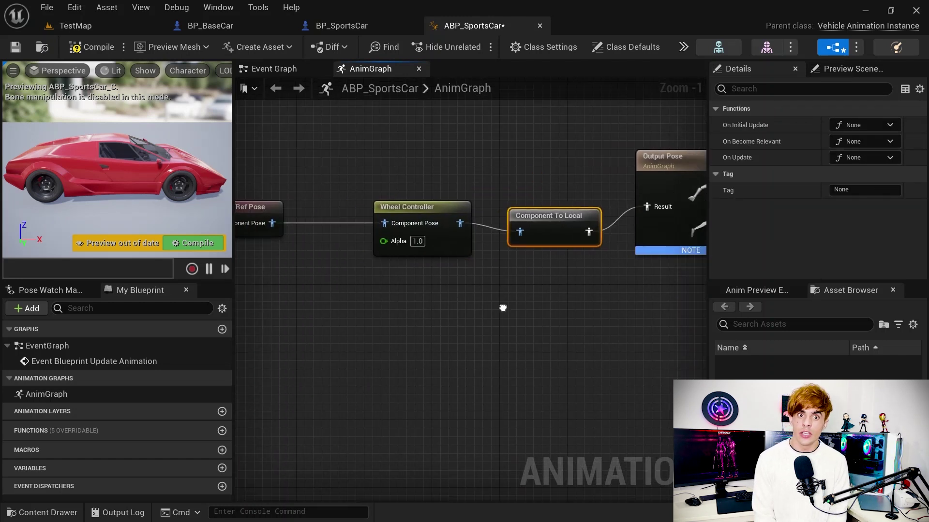
{"action": "left_click", "coordinate": [91, 47]}
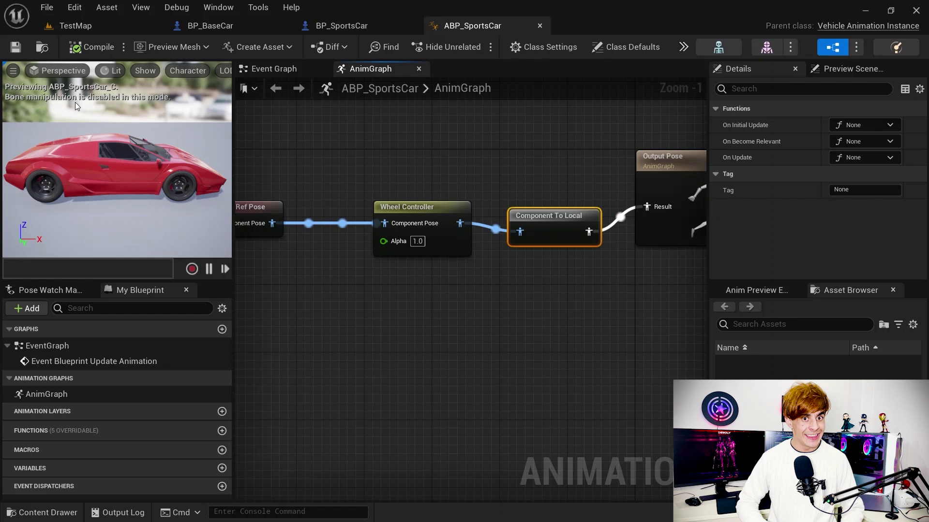
Return to the TestMap level editor and reopen the BP_SportsCar blueprint.
{"action": "right_click_drag", "start_coordinate": [514, 283], "coordinate": [505, 323]}
{"action": "right_click_drag", "start_coordinate": [511, 155], "coordinate": [607, 135]}
{"action": "right_click_drag", "start_coordinate": [556, 189], "coordinate": [533, 165]}
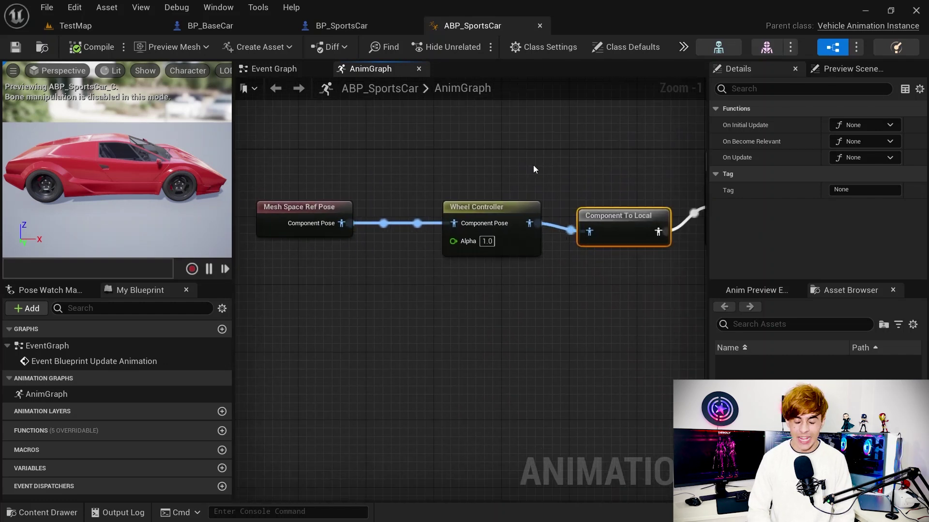
{"action": "left_click", "coordinate": [75, 25]}
{"action": "left_click", "coordinate": [327, 30]}
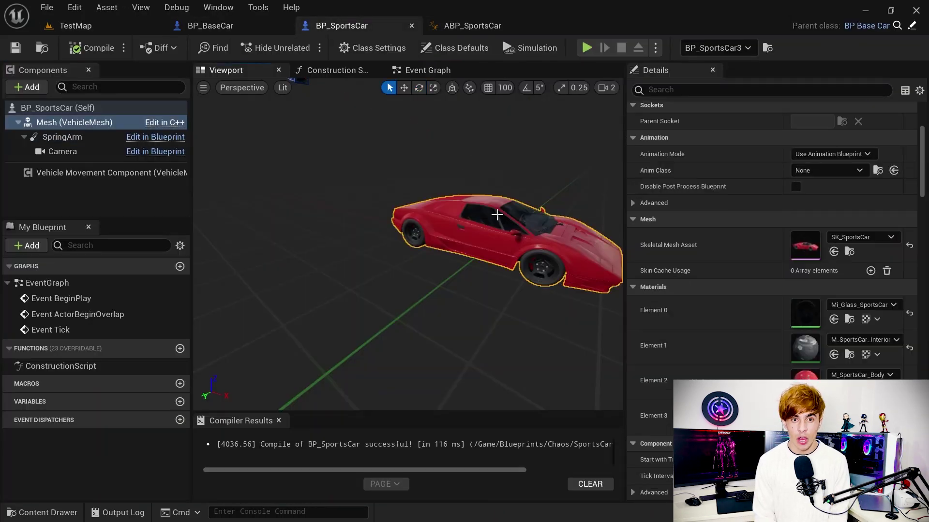
Set the sports car mesh's Anim Class to ABP_SportsCar_C.
{"action": "scroll", "coordinate": [823, 242], "scroll_direction": "up", "scroll_amount": 2}
{"action": "left_click", "coordinate": [799, 210]}
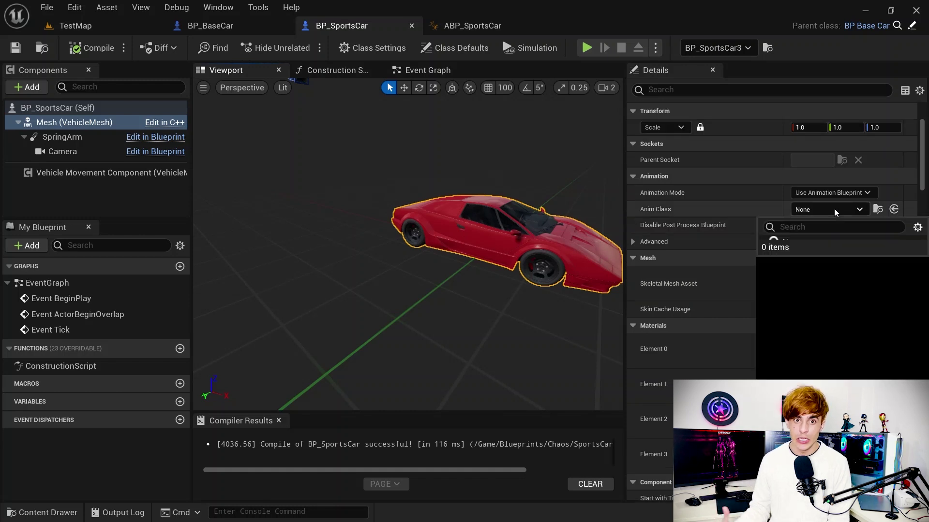
{"action": "left_click", "coordinate": [695, 248]}
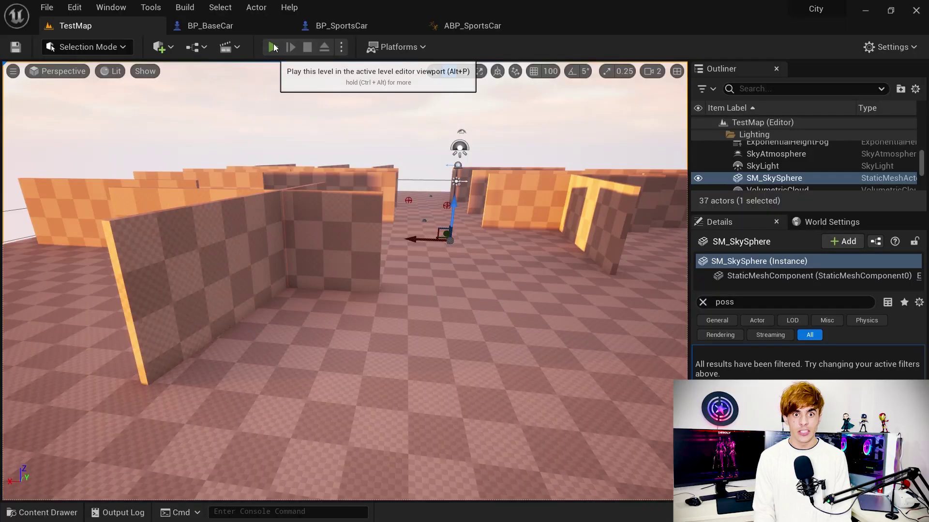
{"action": "left_click", "coordinate": [273, 47]}
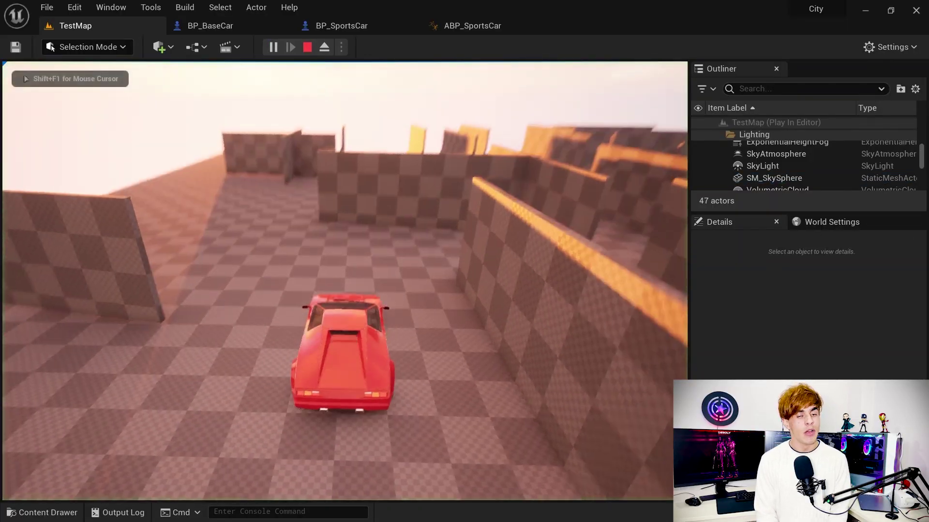
Drive forward, turn right and swerve left to watch the front wheels steer.
{"action": "key", "text": "w"}
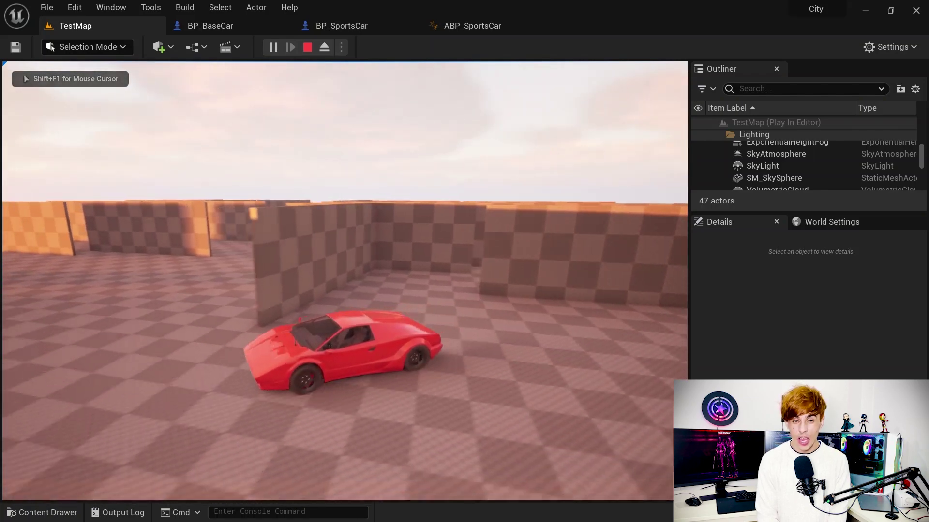
{"action": "key", "text": "d"}
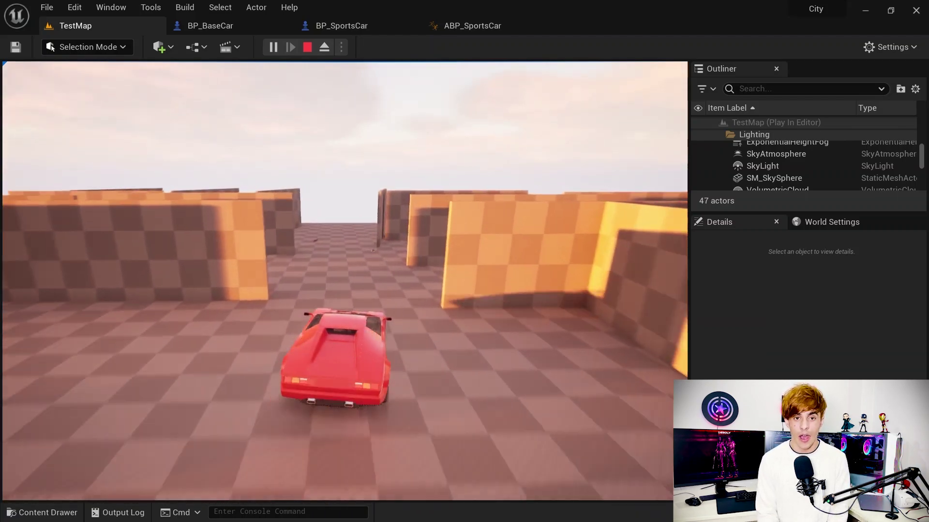
{"action": "key", "text": "a"}
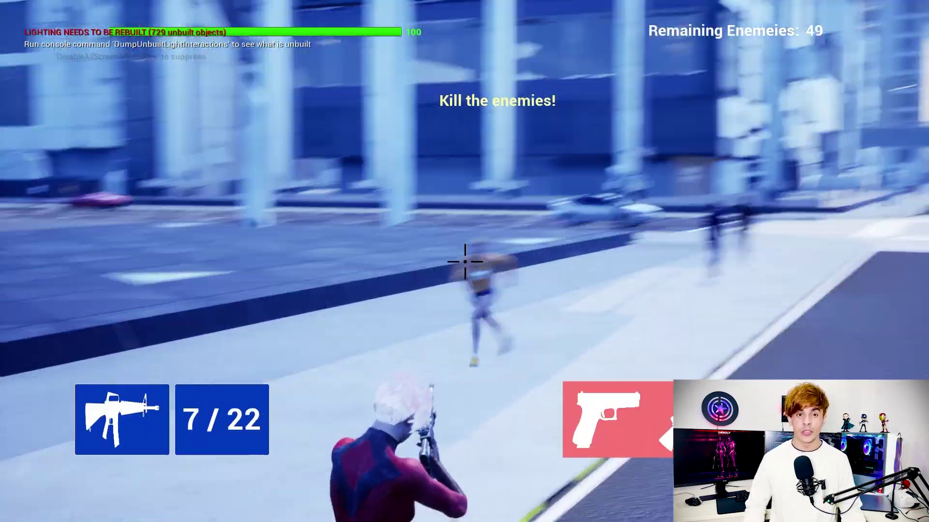
{"action": "left_click", "coordinate": [465, 262]}
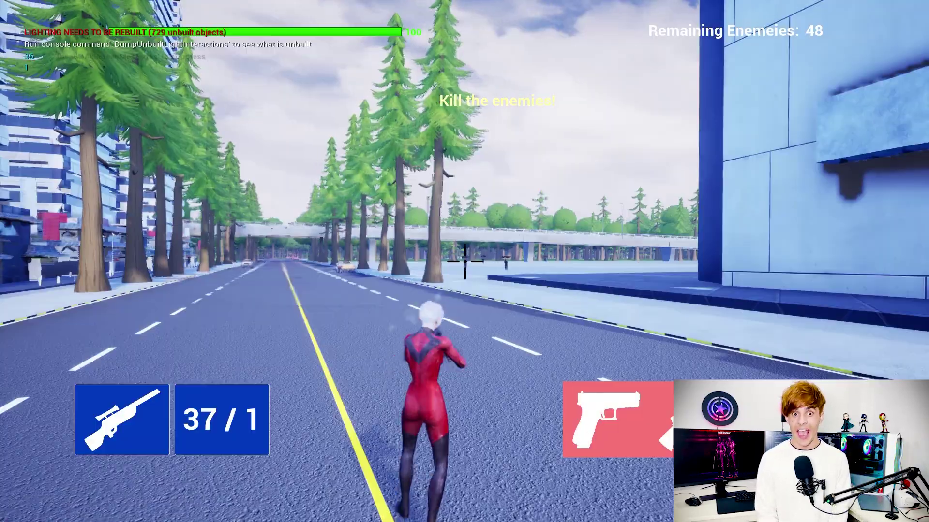
{"action": "right_click", "coordinate": [465, 262]}
{"action": "left_click", "coordinate": [465, 261]}
{"action": "right_click", "coordinate": [464, 262]}
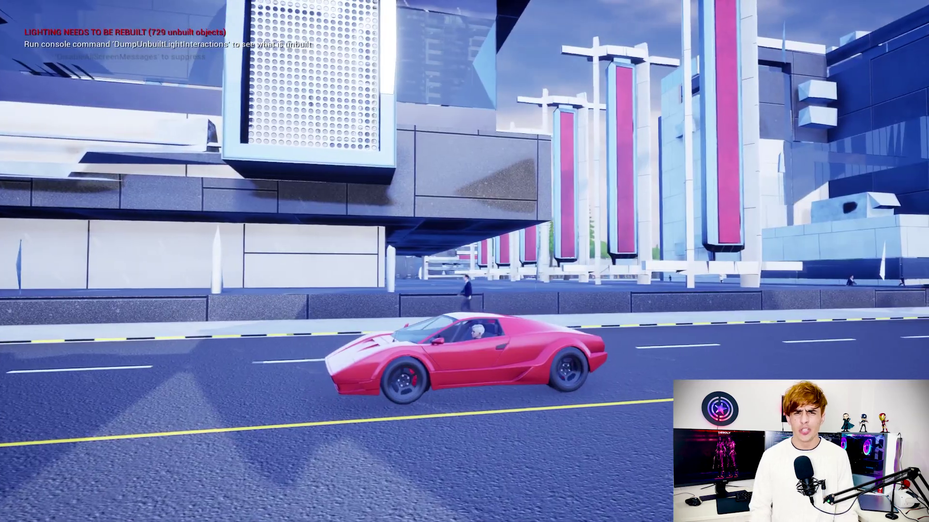
{"action": "key", "text": "w"}
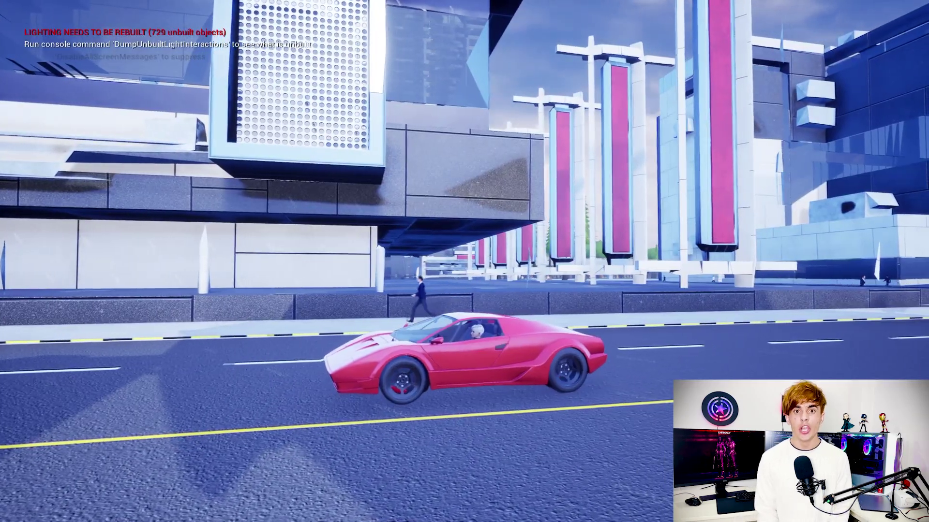